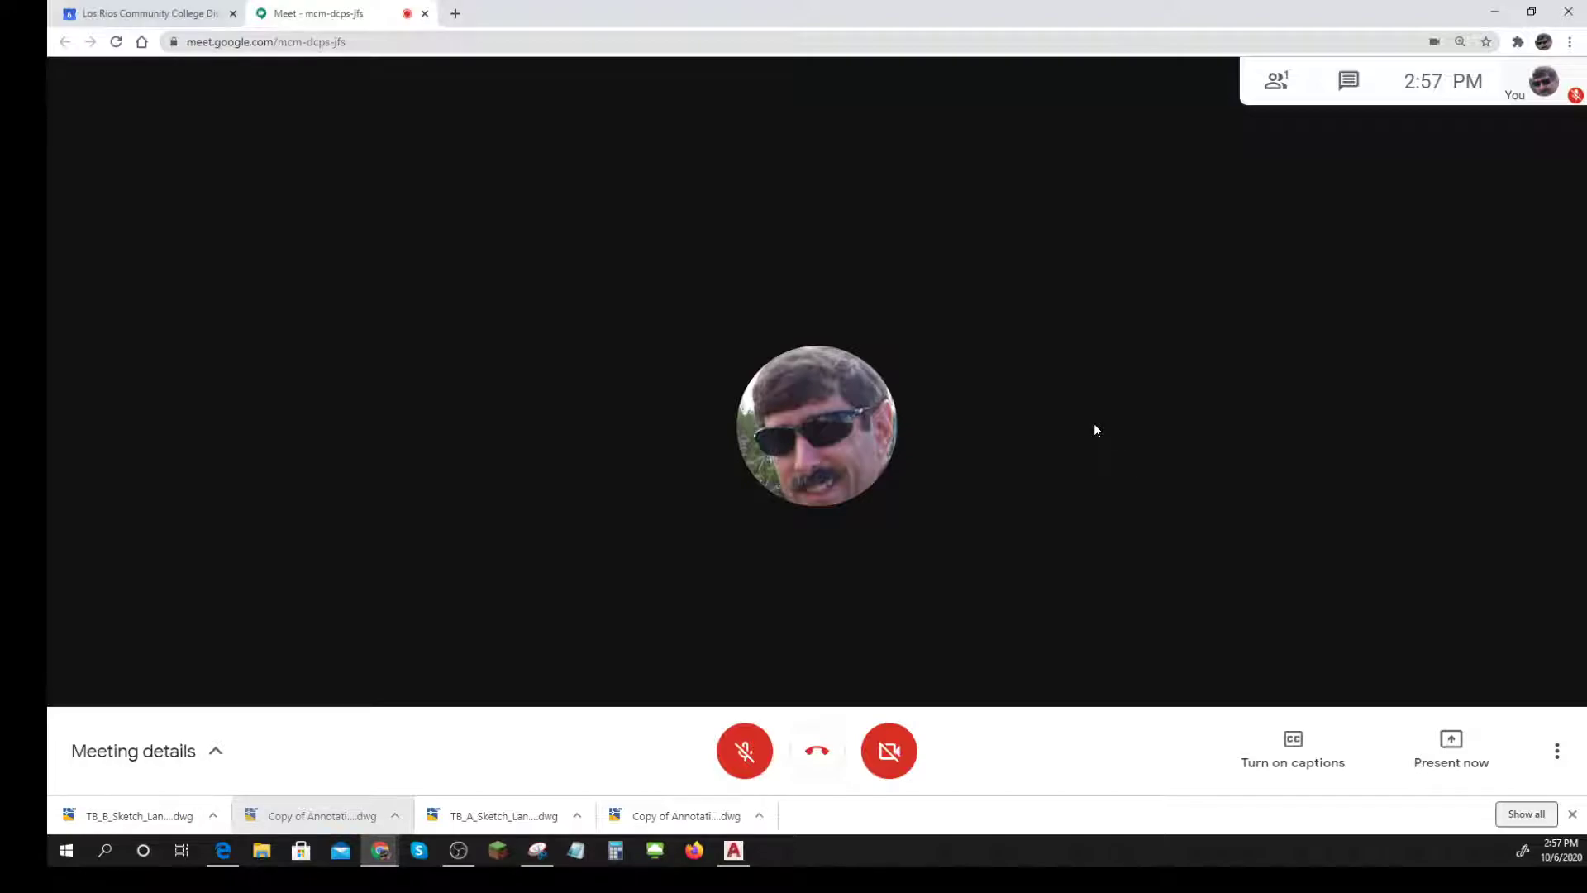
# Restore the Meet window from full screen and snap it to the right half with Win+Right
pyautogui.click(1532, 17)
pyautogui.moveTo(579, 49); pyautogui.dragTo(867, 45)
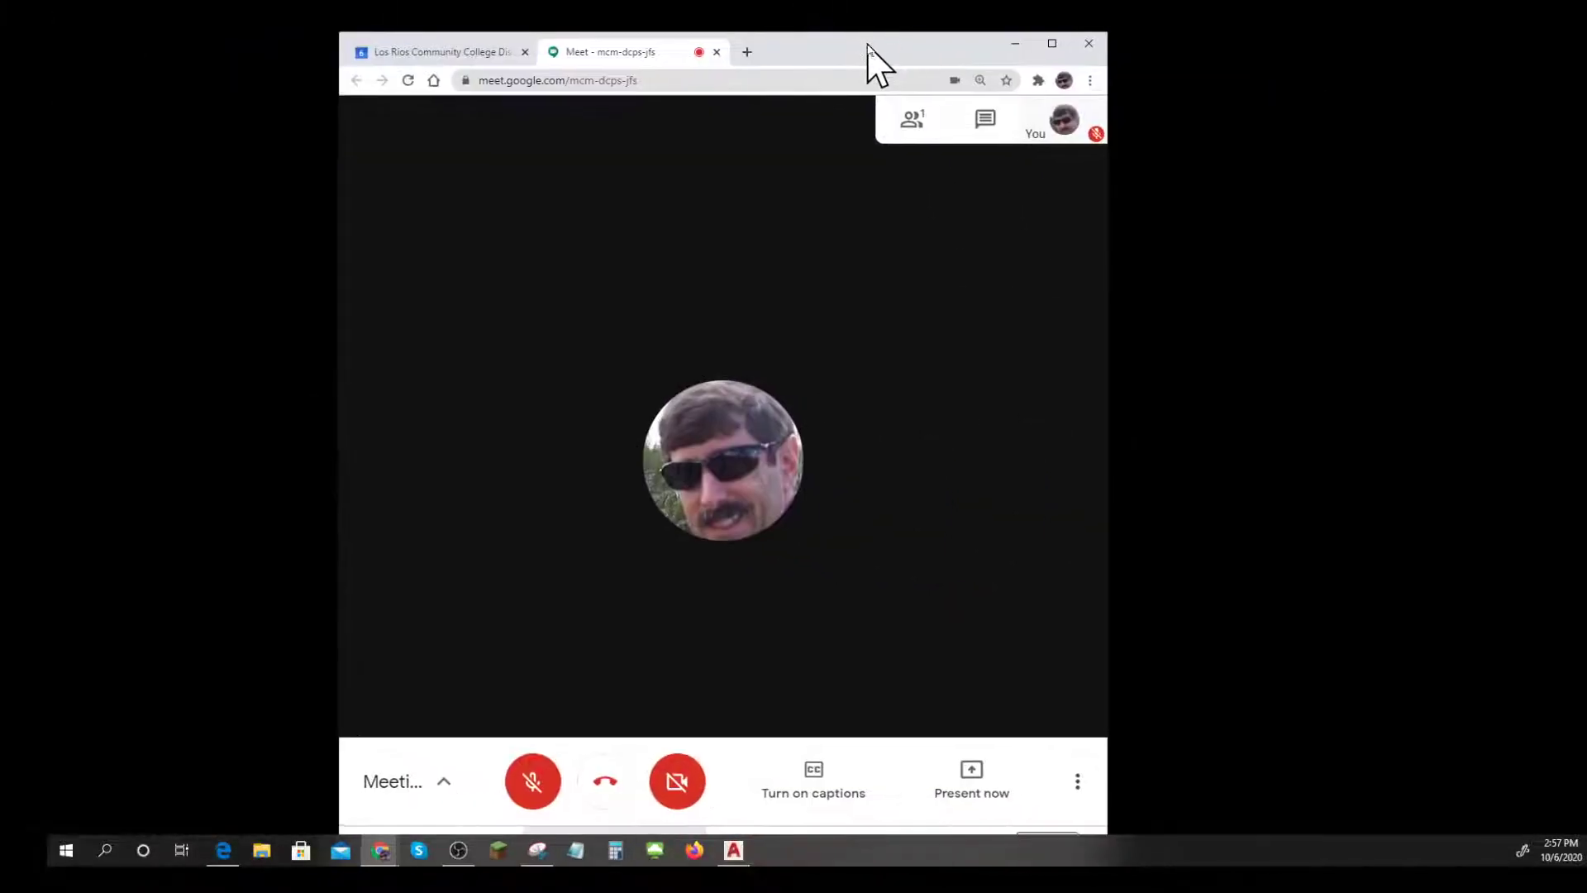
pyautogui.click(1052, 43)
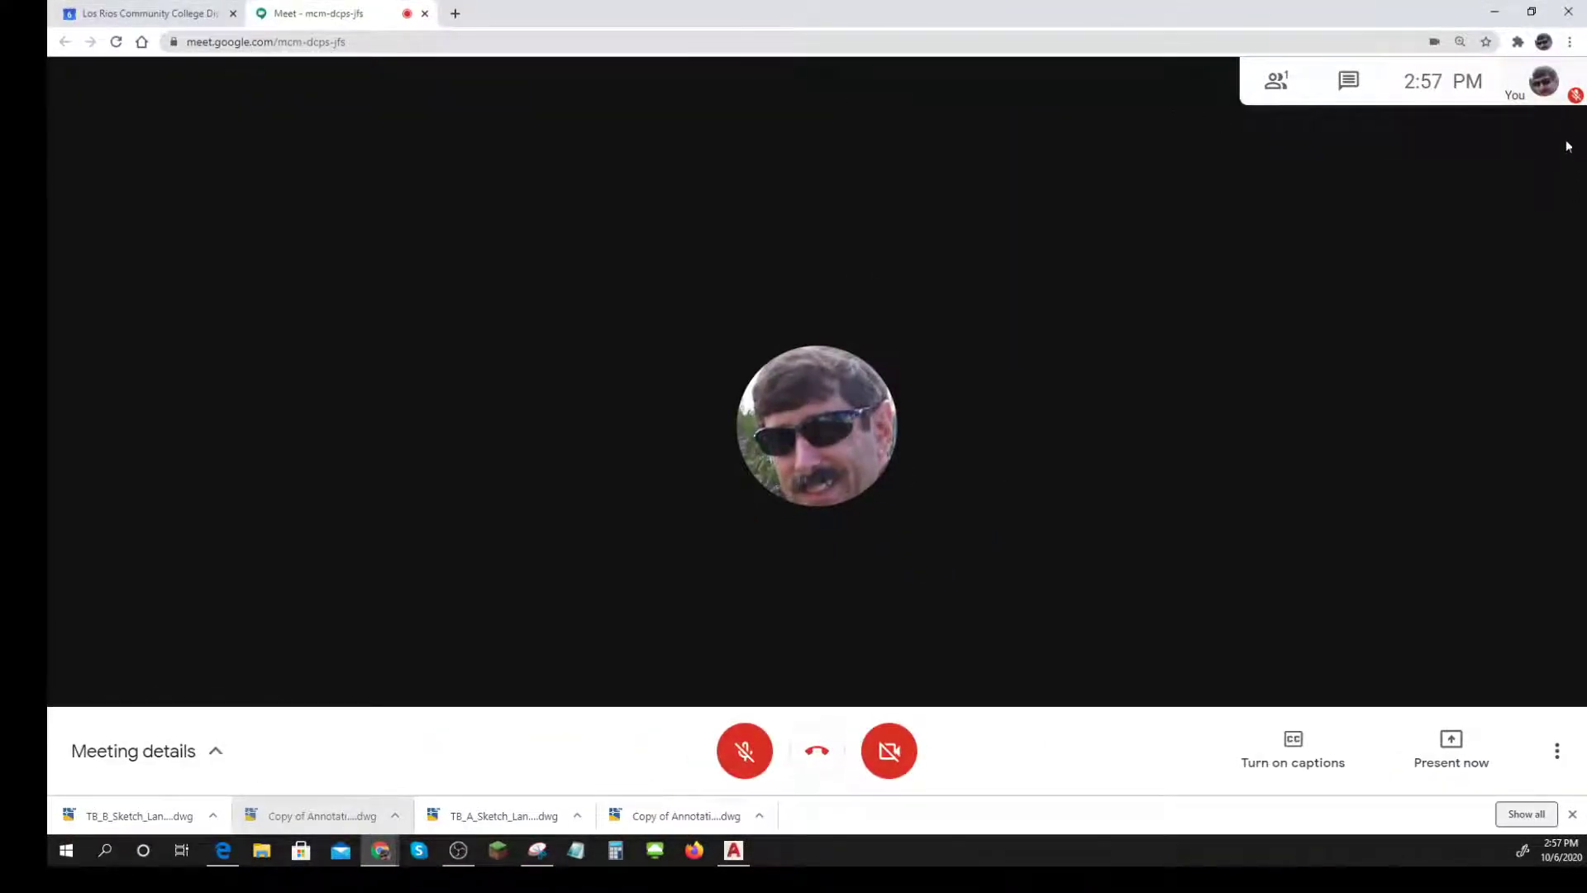
pyautogui.click(1531, 14)
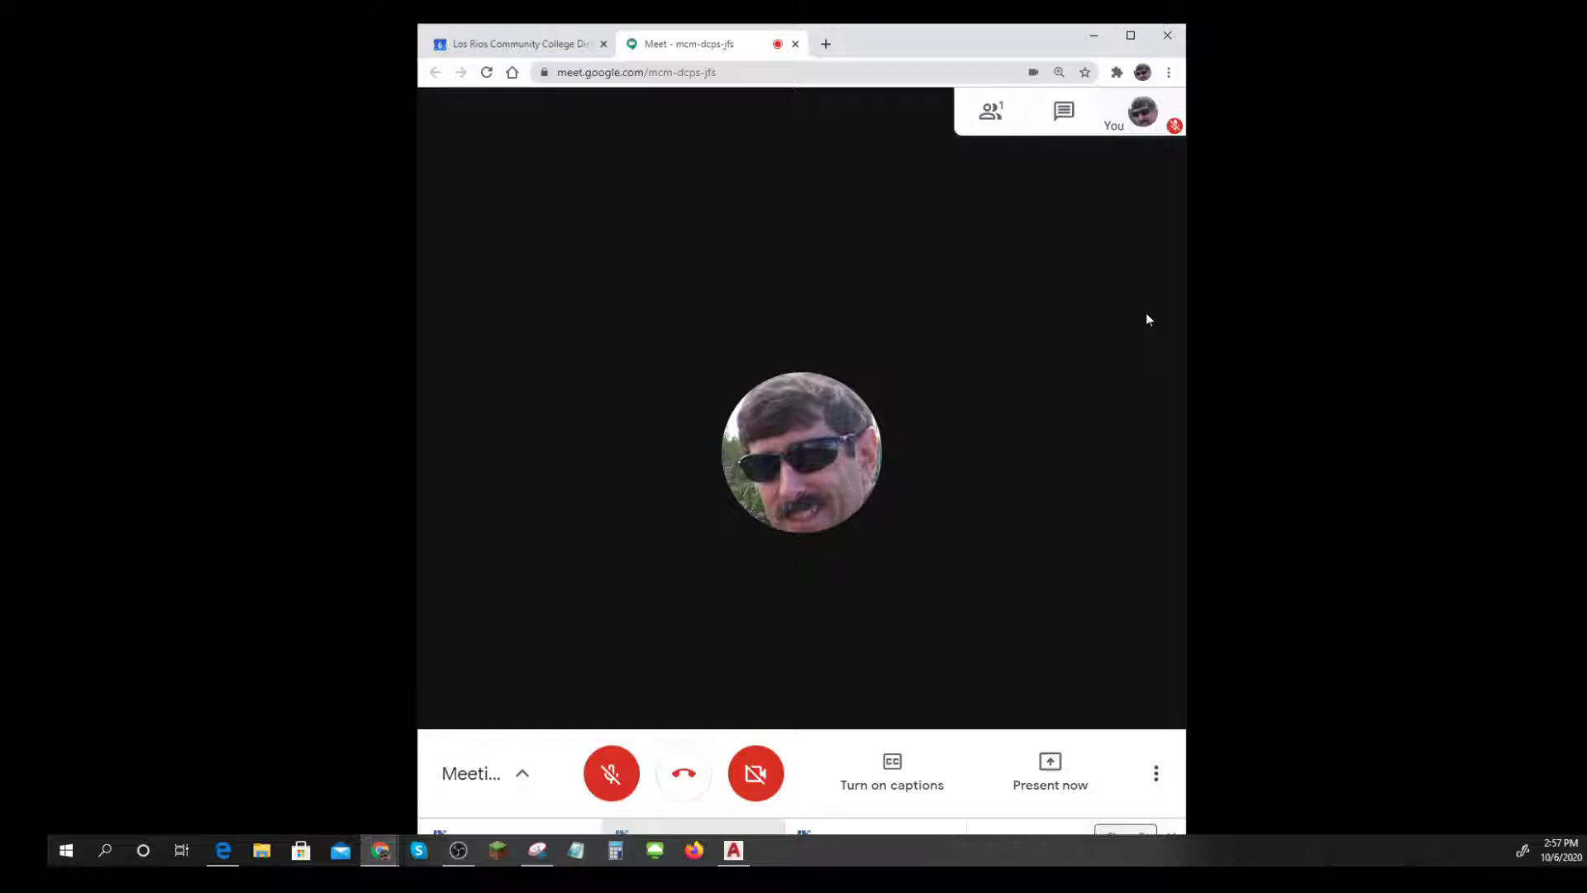
pyautogui.press('super+Right')
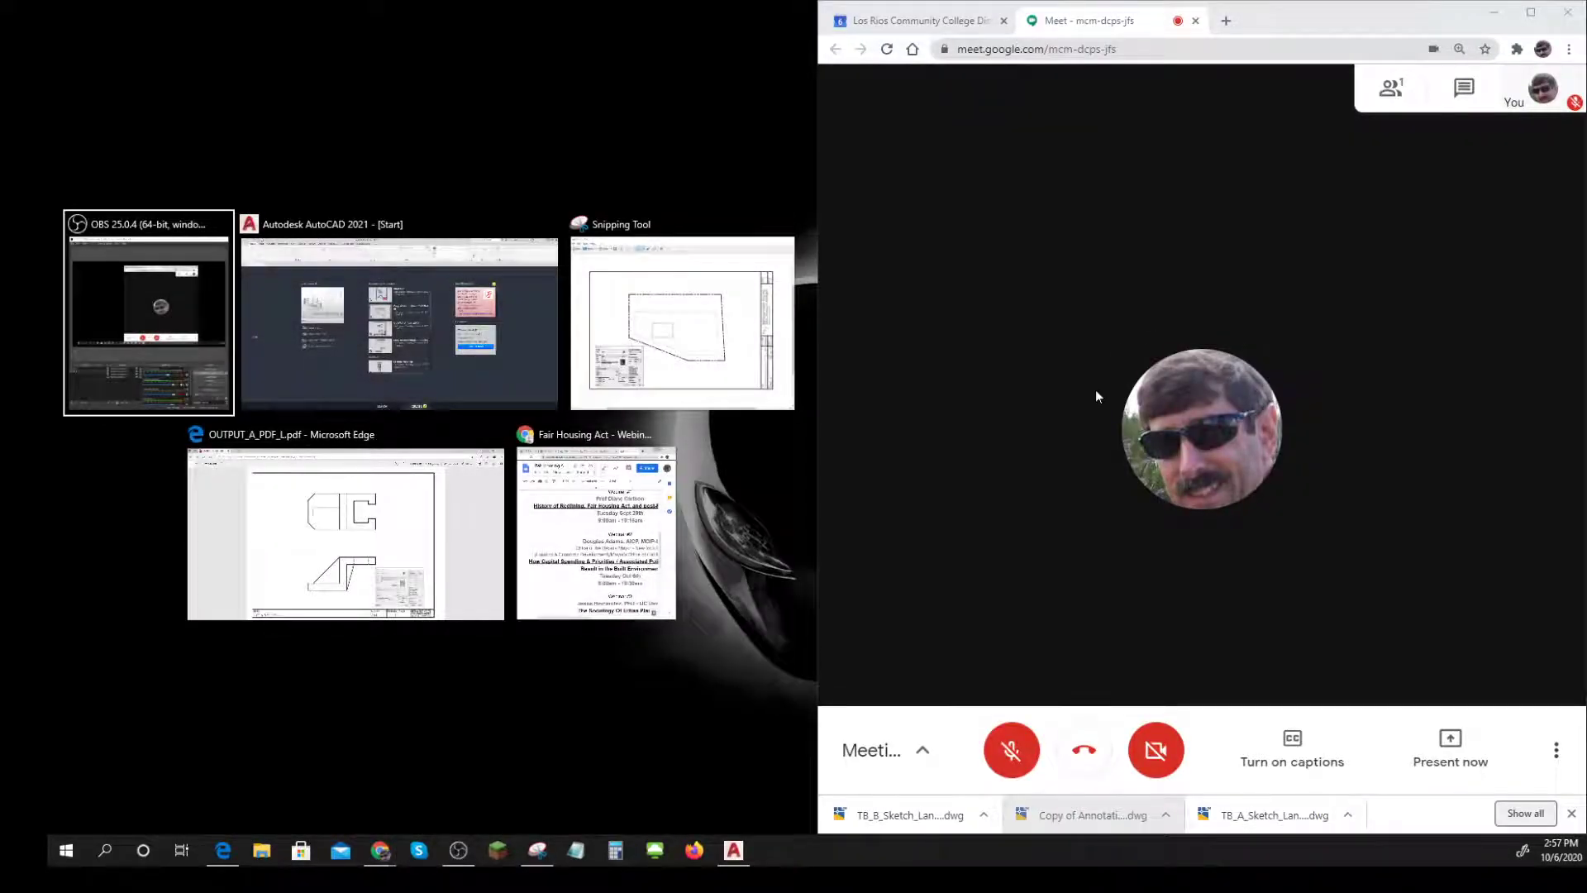
# Dismiss Snap Assist and bring AutoCAD 2021's Start page forward, maximized over the call
pyautogui.click(688, 171)
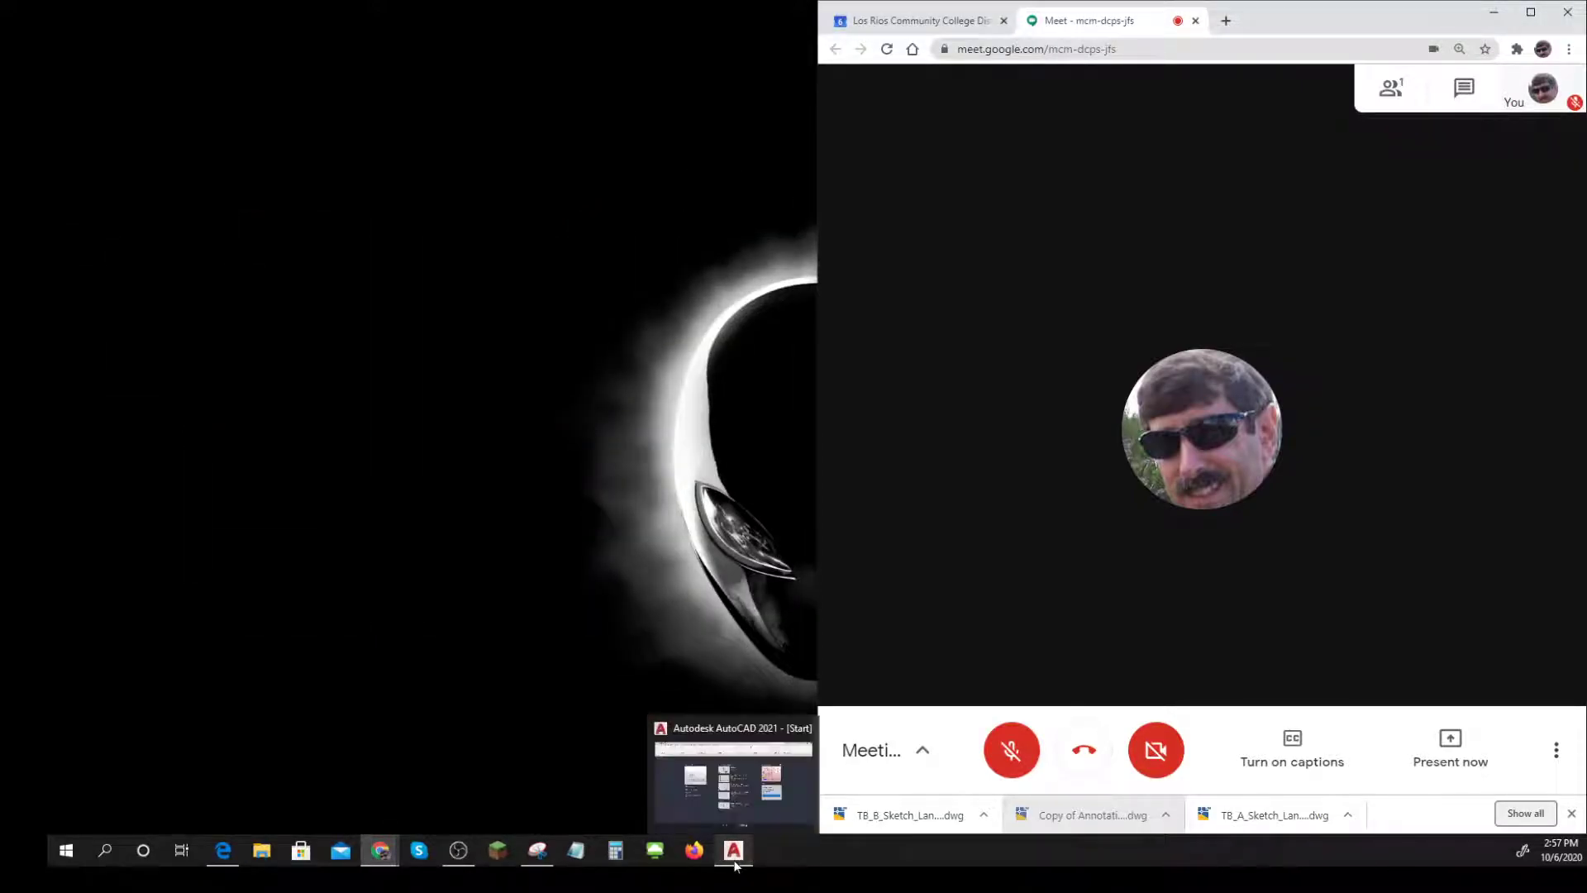
pyautogui.press('ctrl')
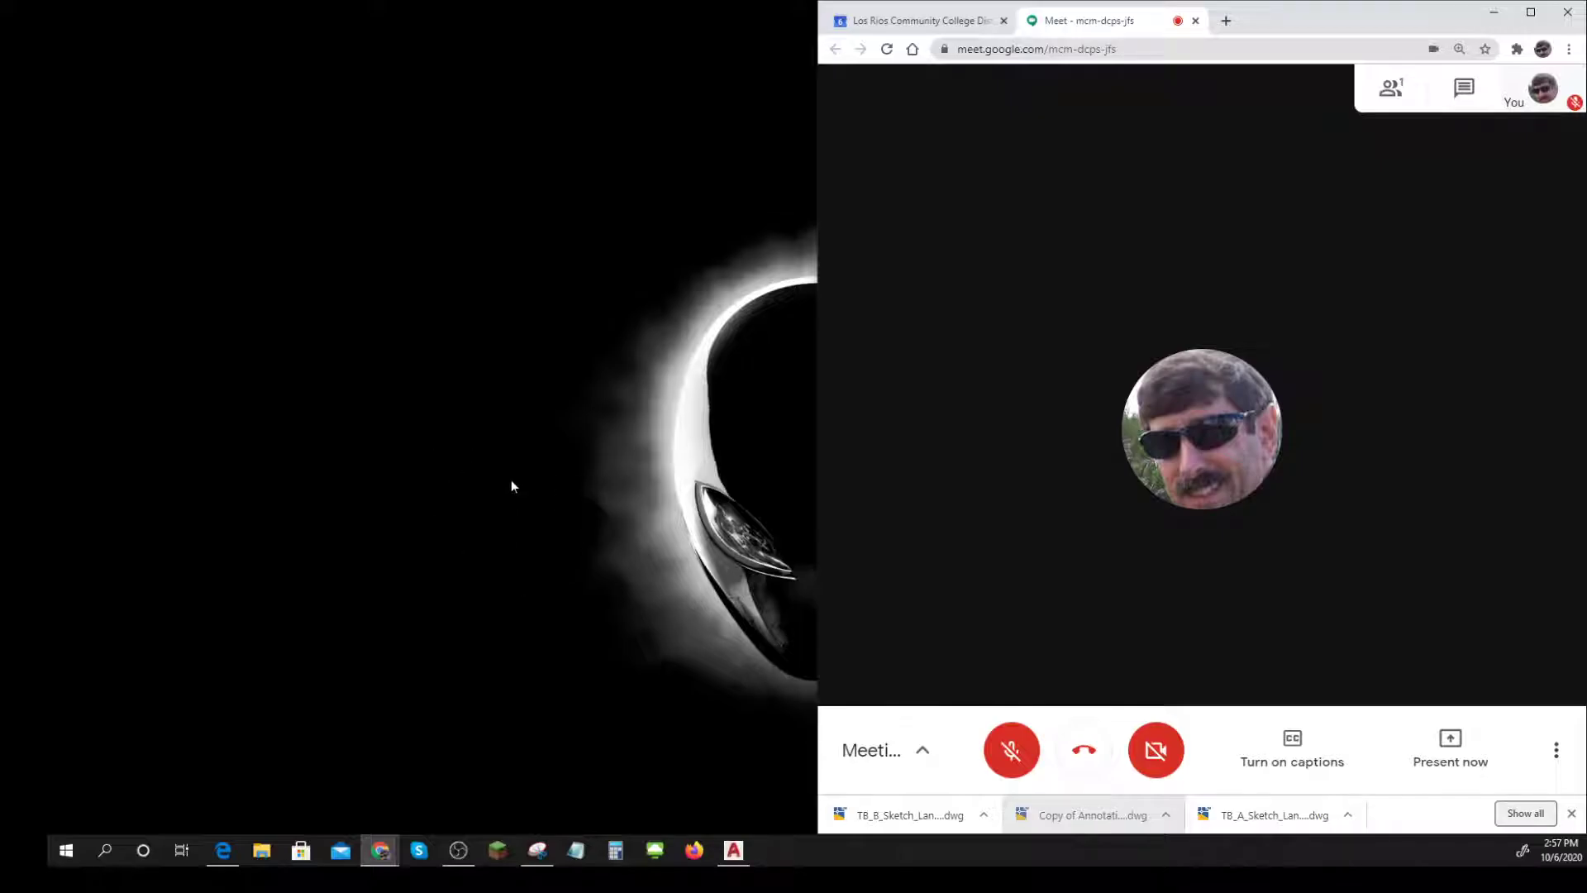
pyautogui.press('ctrl')
pyautogui.press('ctrl')
pyautogui.click(733, 853)
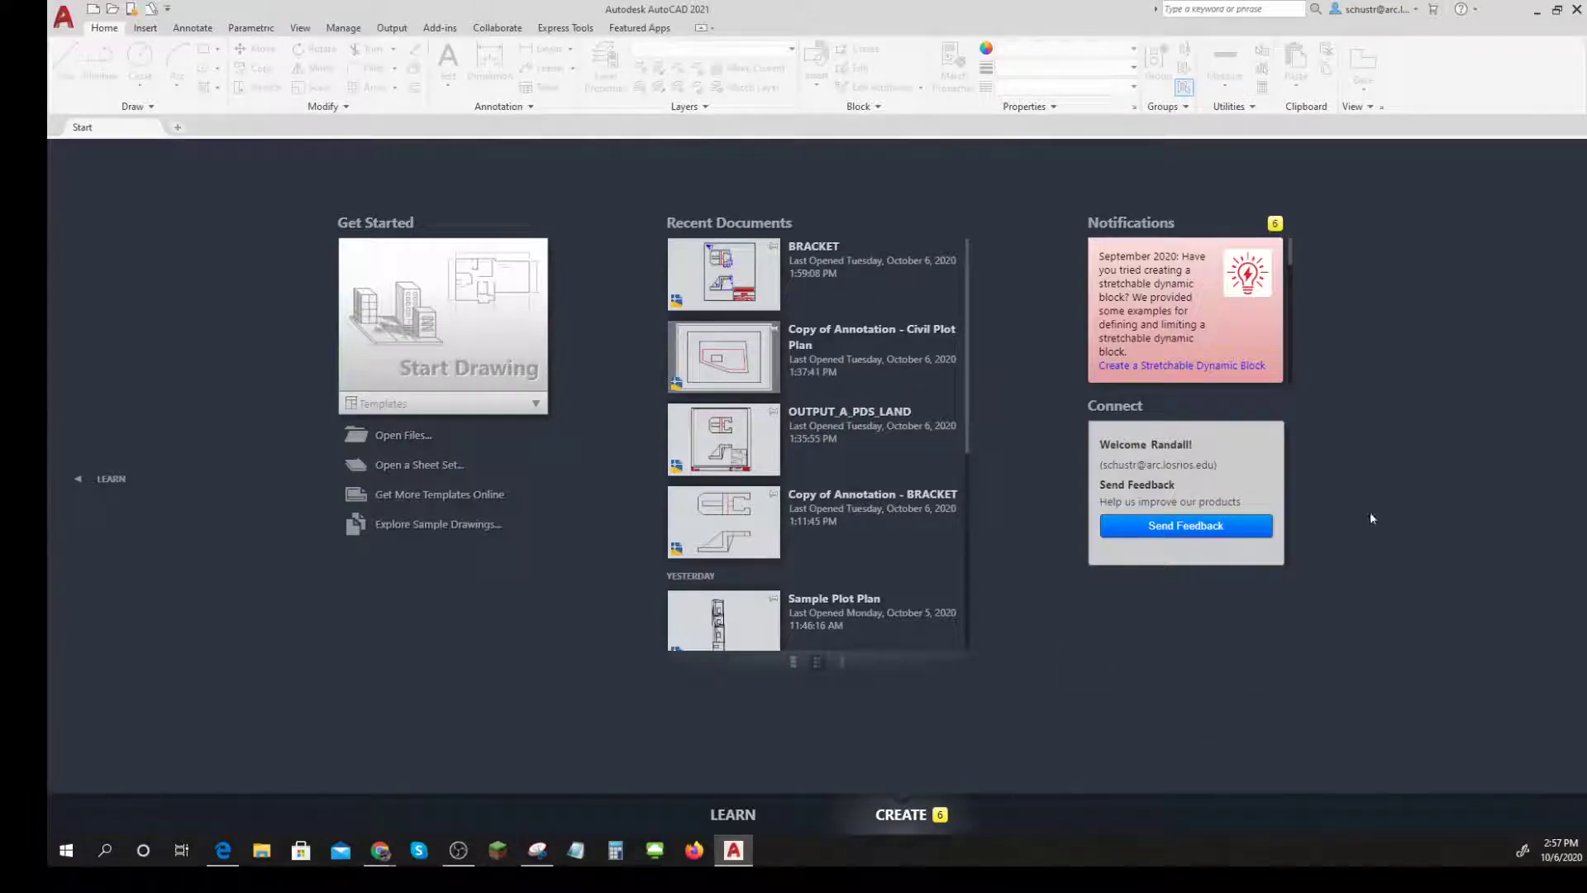
# Restore the AutoCAD 2021 window and snap it to the left half with Win+Left
pyautogui.click(1558, 17)
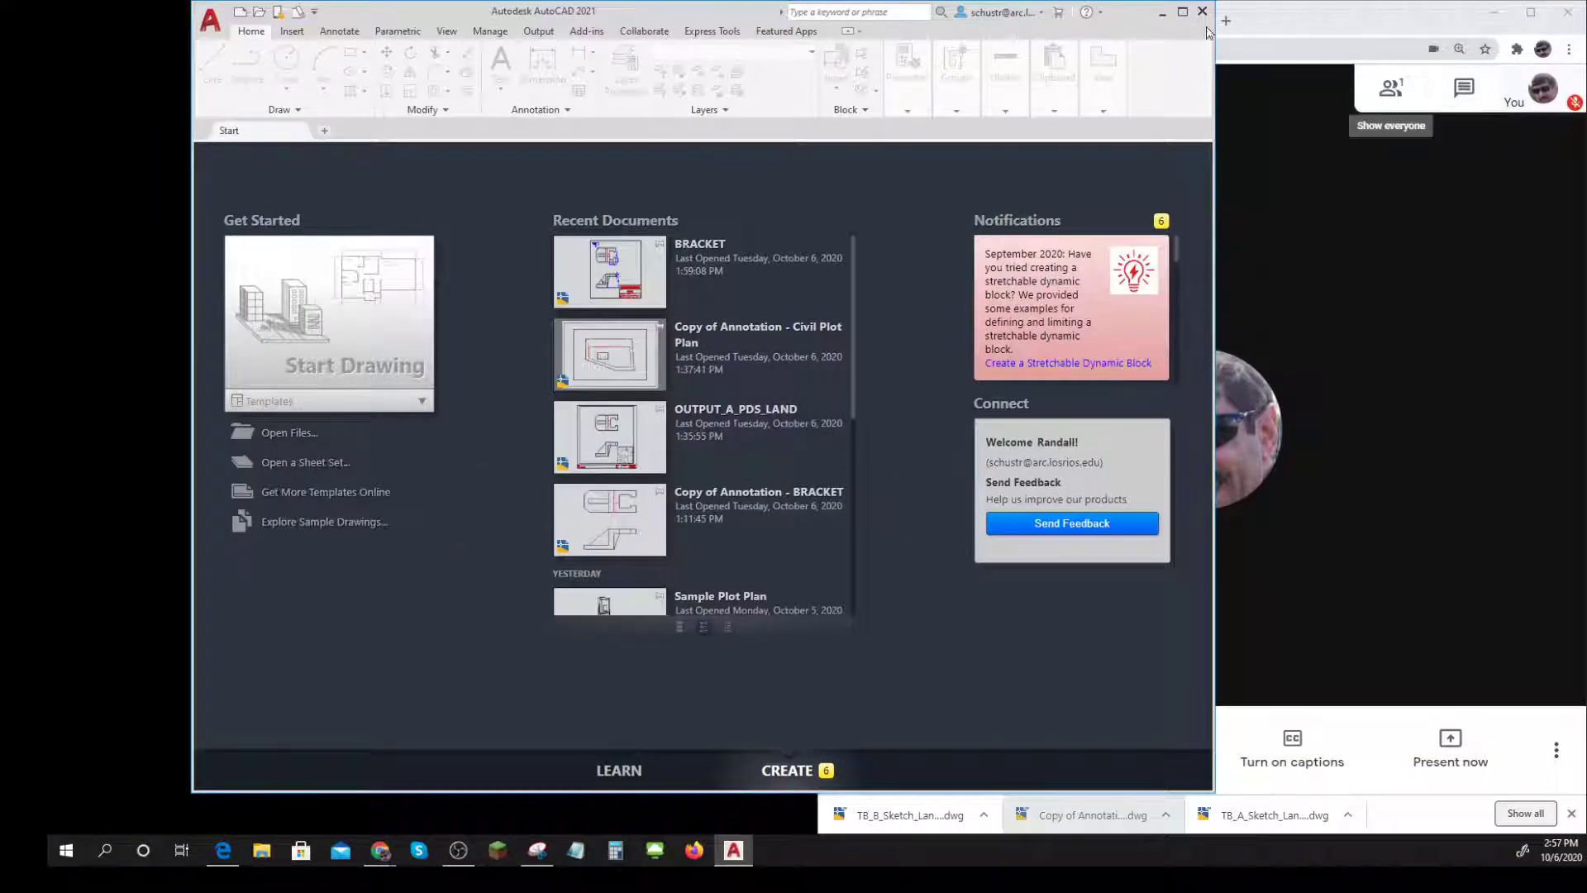
pyautogui.click(1183, 13)
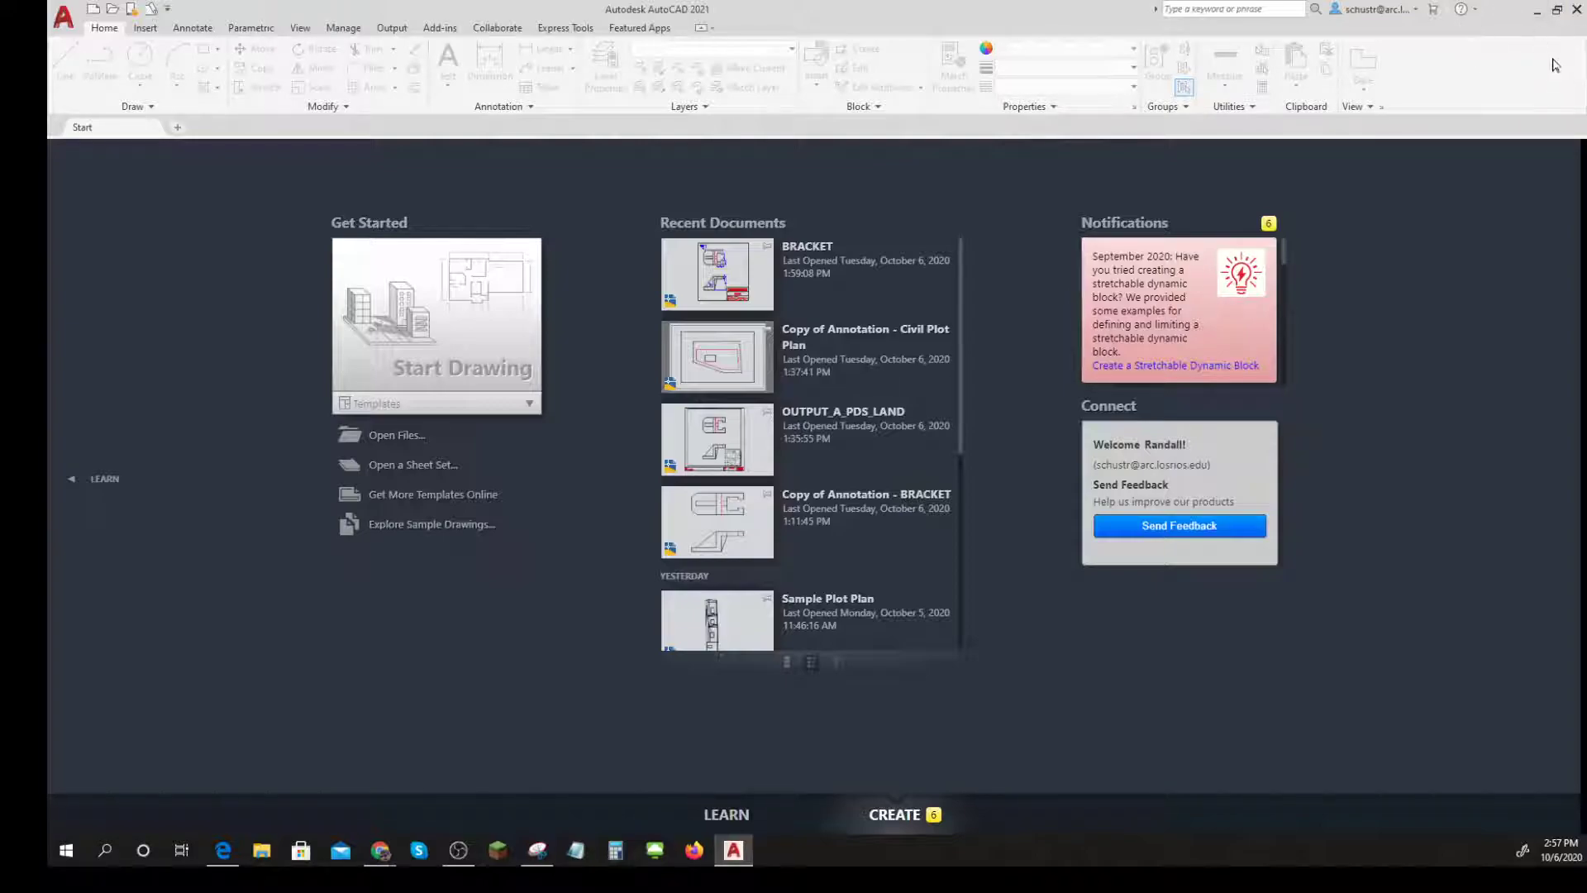
pyautogui.click(1558, 14)
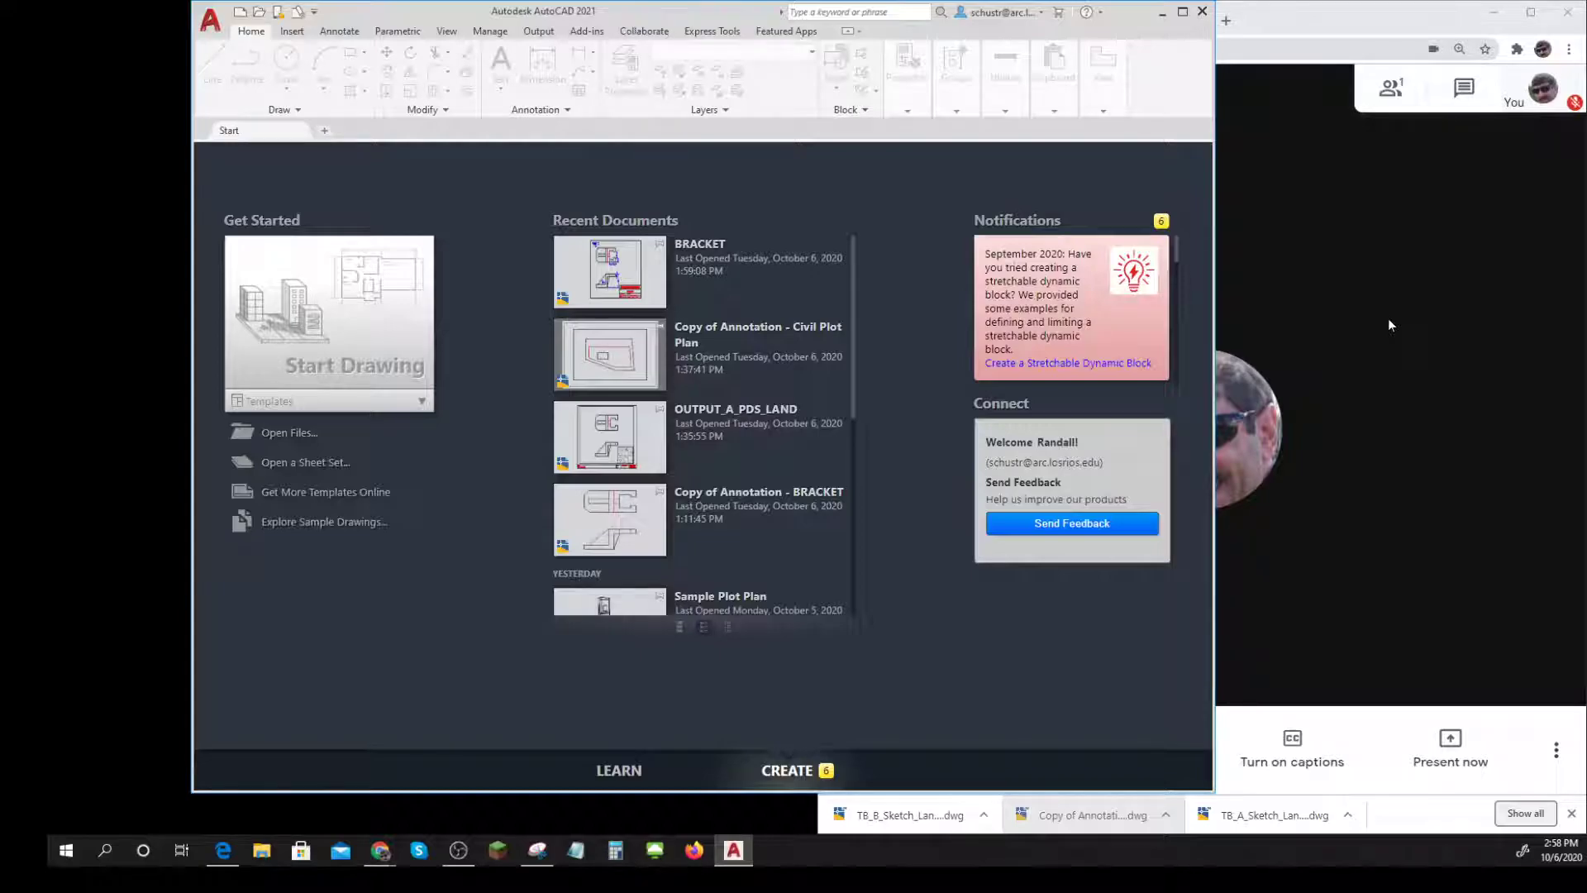
pyautogui.press('super+Left')
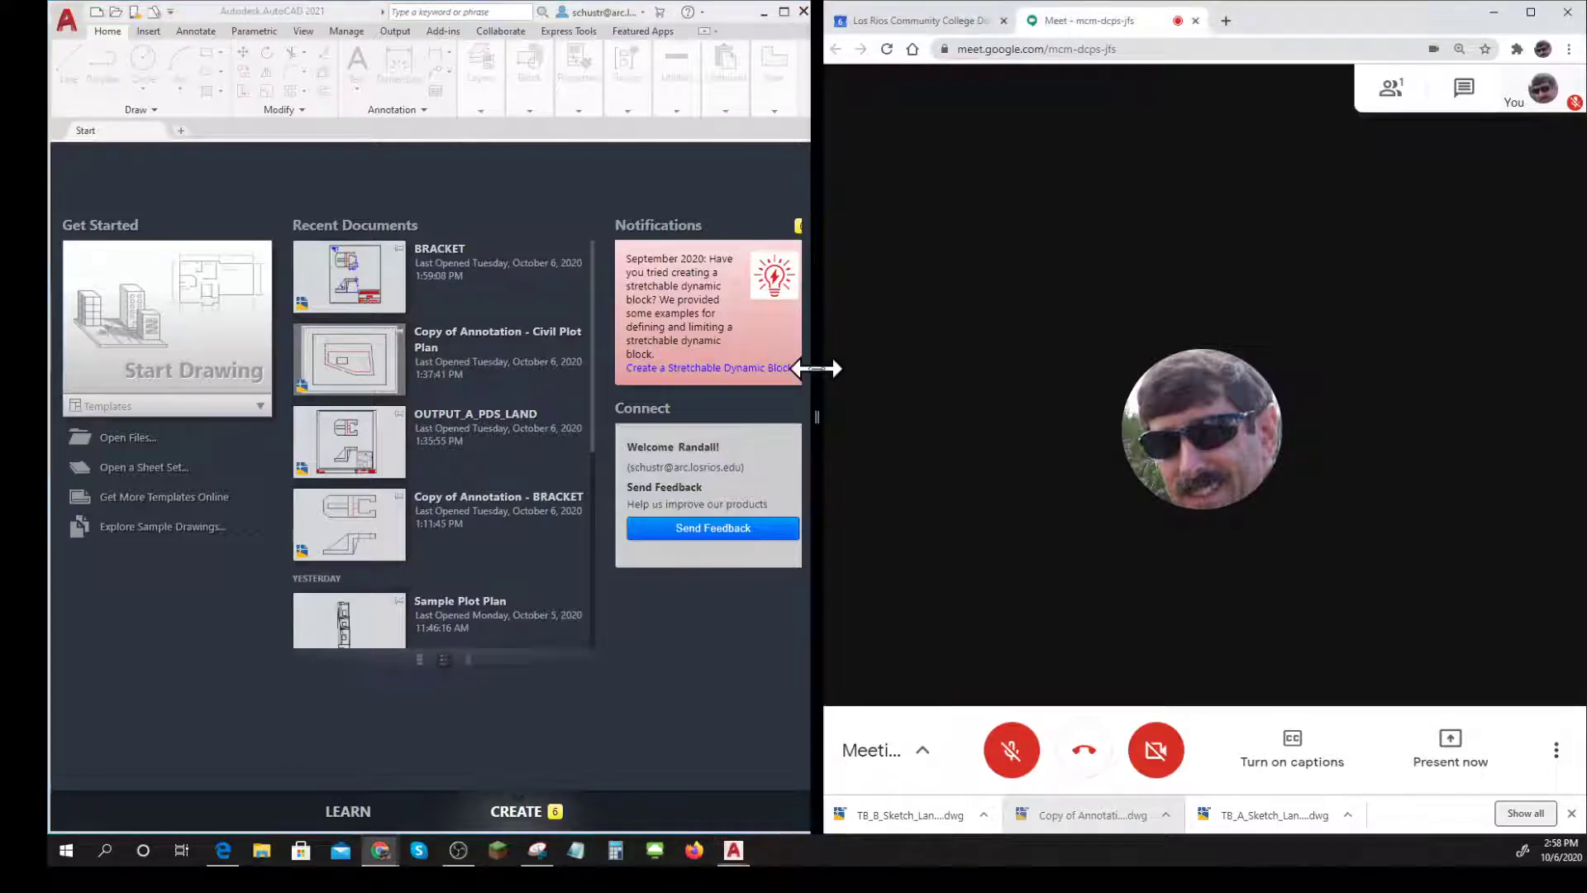
# Widen AutoCAD past the split divider and start a new blank Drawing1
pyautogui.moveTo(817, 368); pyautogui.dragTo(1085, 364)
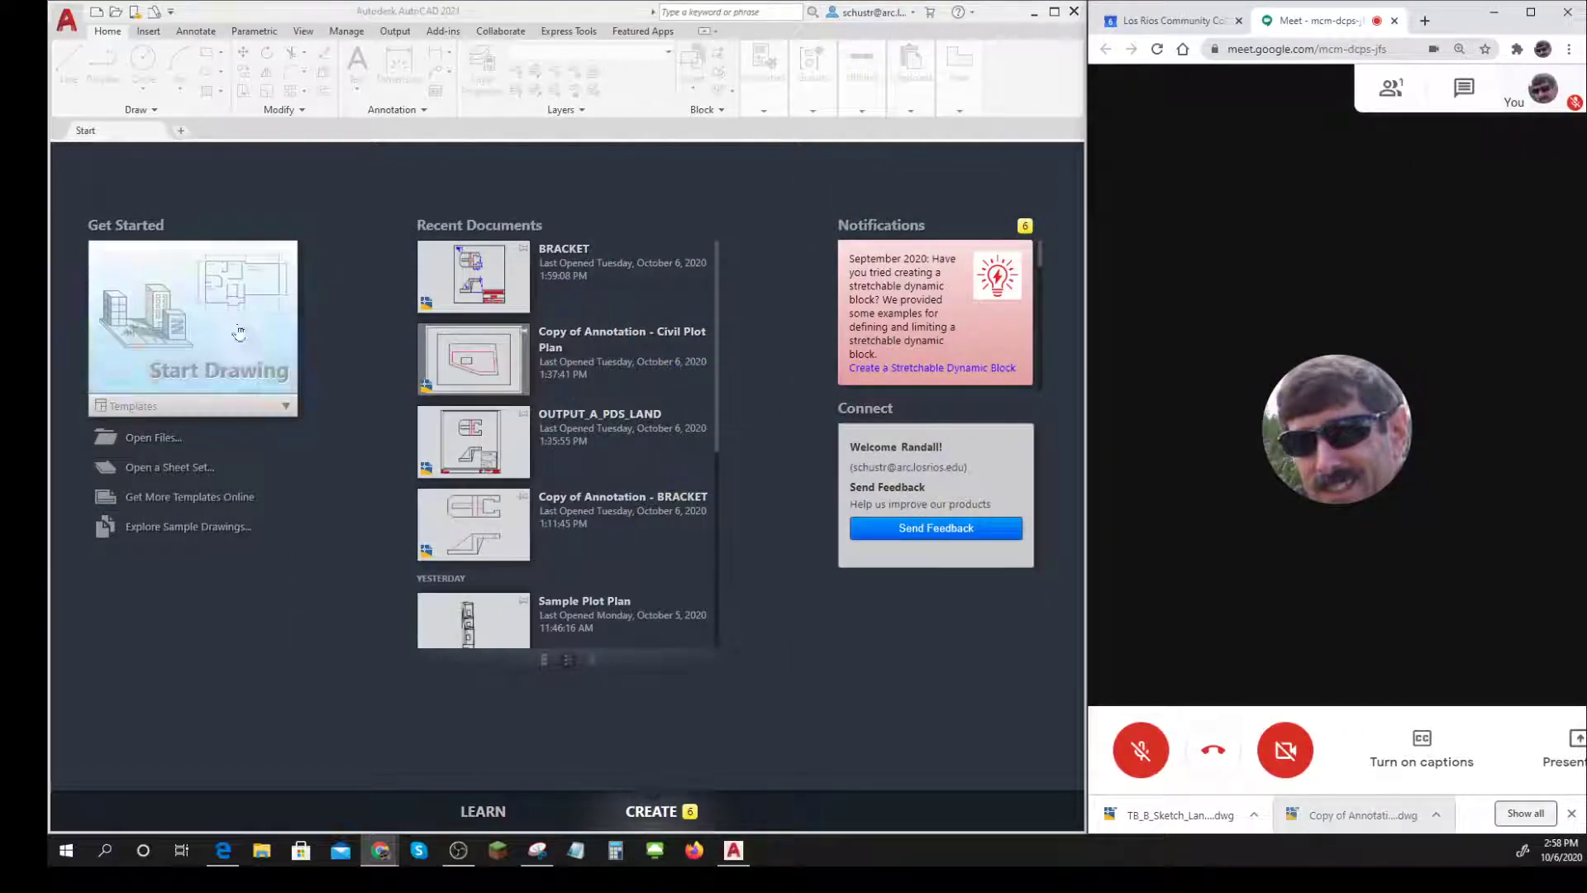
pyautogui.click(230, 383)
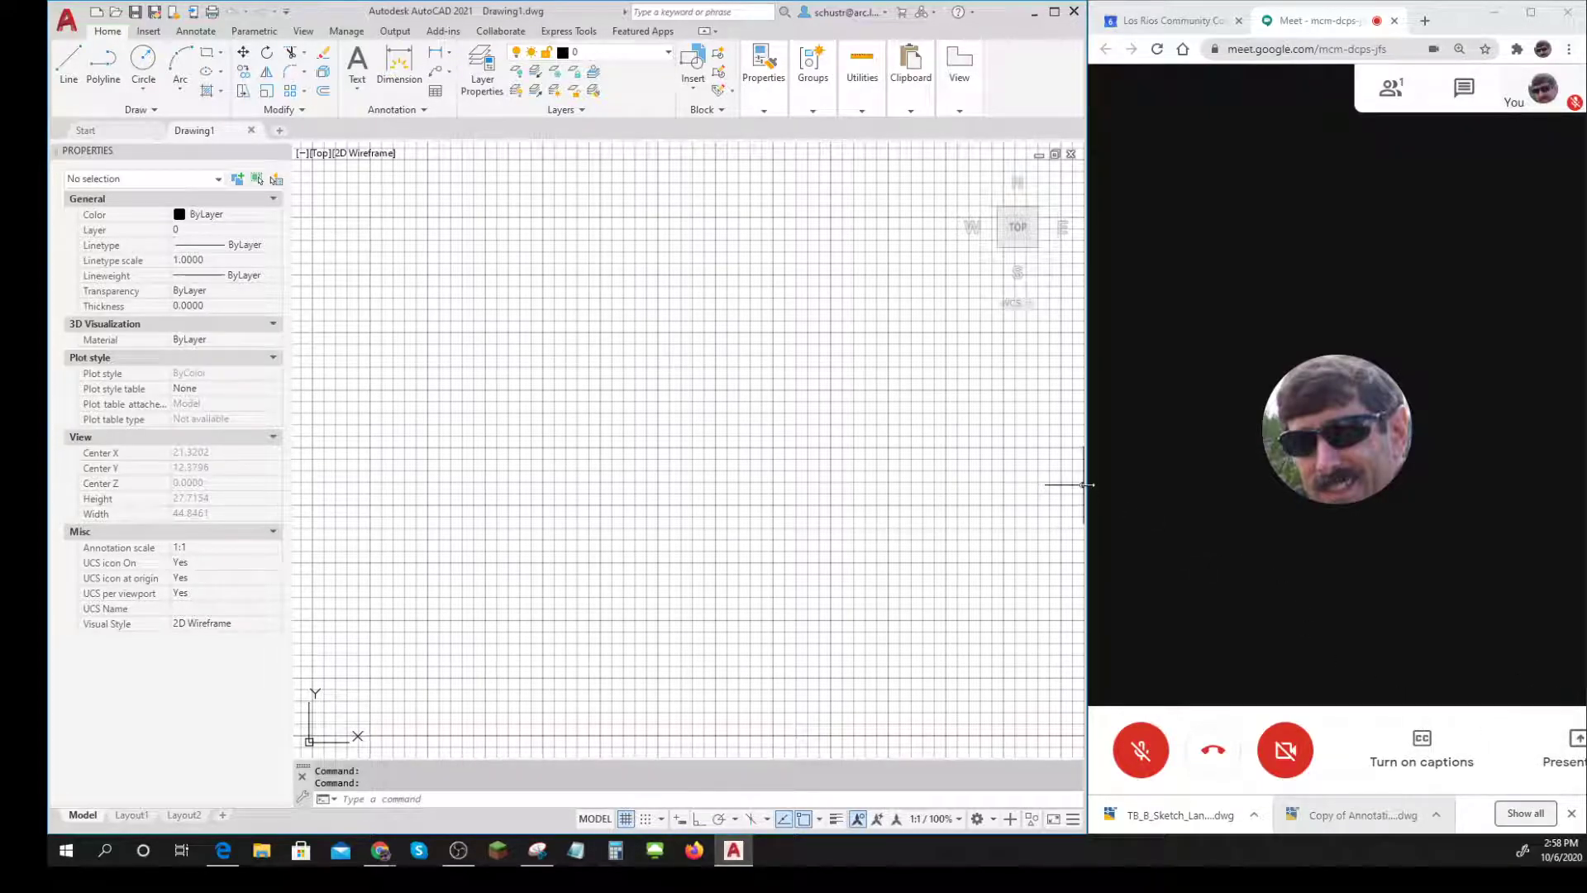
# Resize AutoCAD to about three-fifths of the screen and widen the Meet window beside it
pyautogui.moveTo(1086, 493); pyautogui.dragTo(1513, 496)
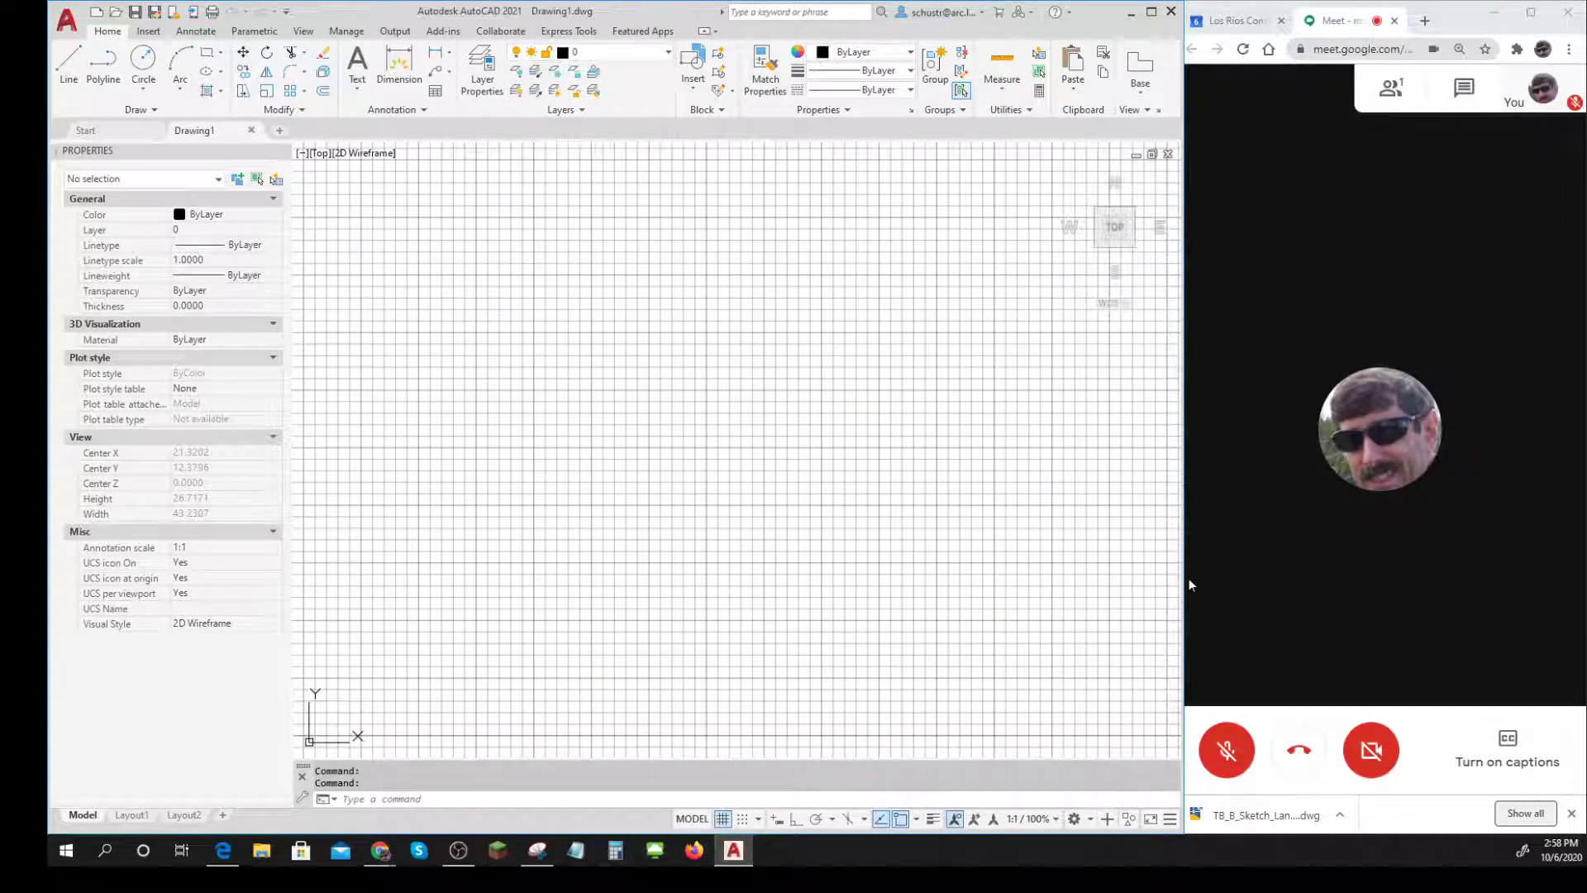
pyautogui.moveTo(1180, 580); pyautogui.dragTo(1000, 606)
pyautogui.moveTo(1172, 613); pyautogui.dragTo(1000, 657)
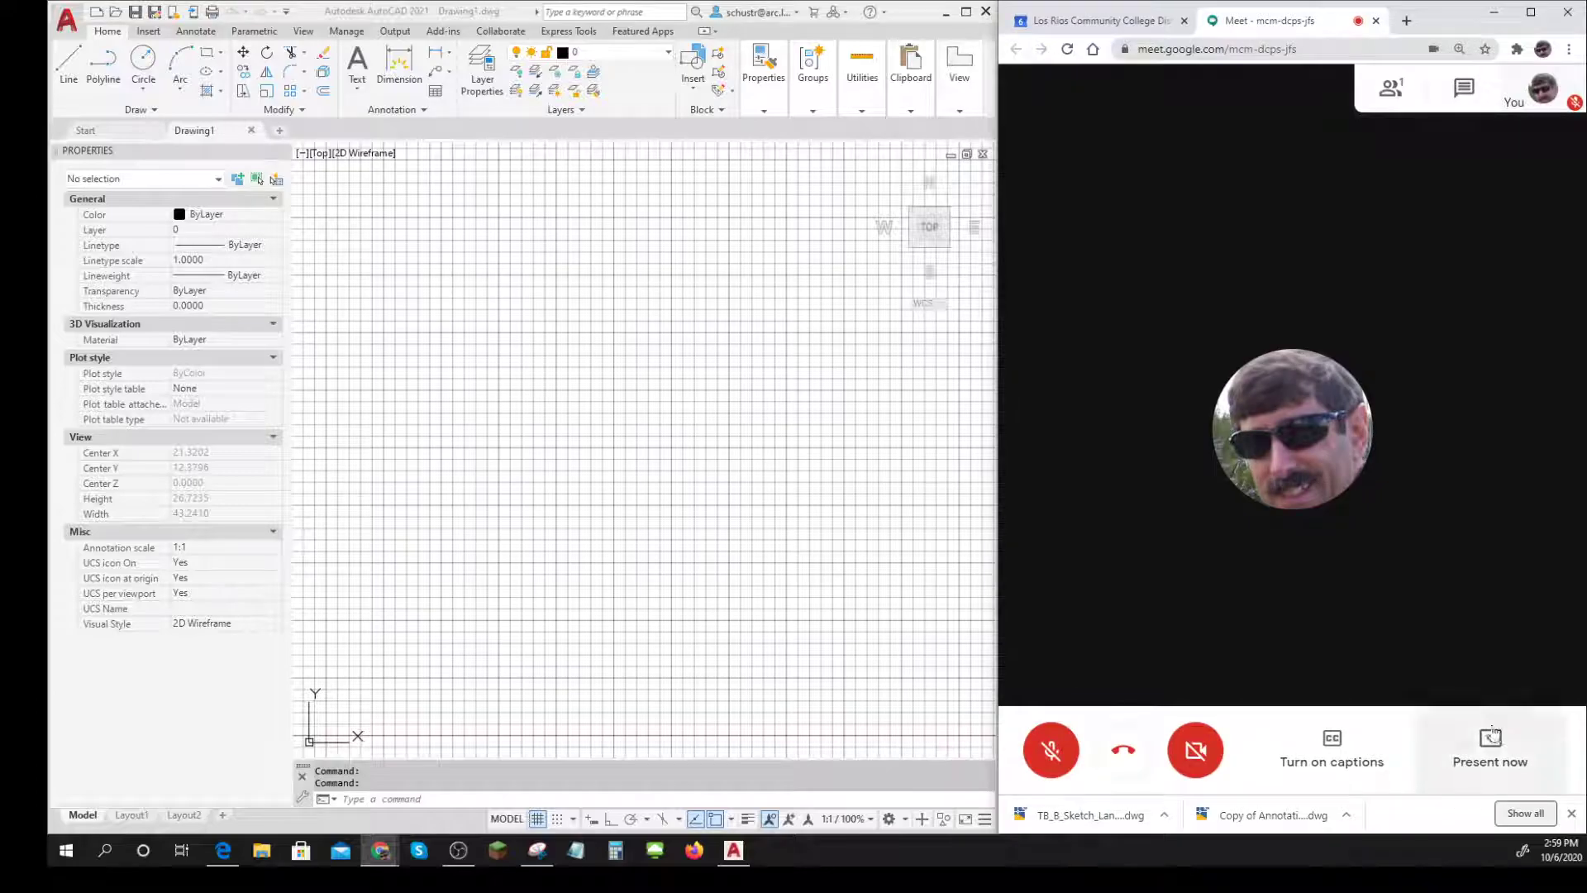
pyautogui.click(1490, 761)
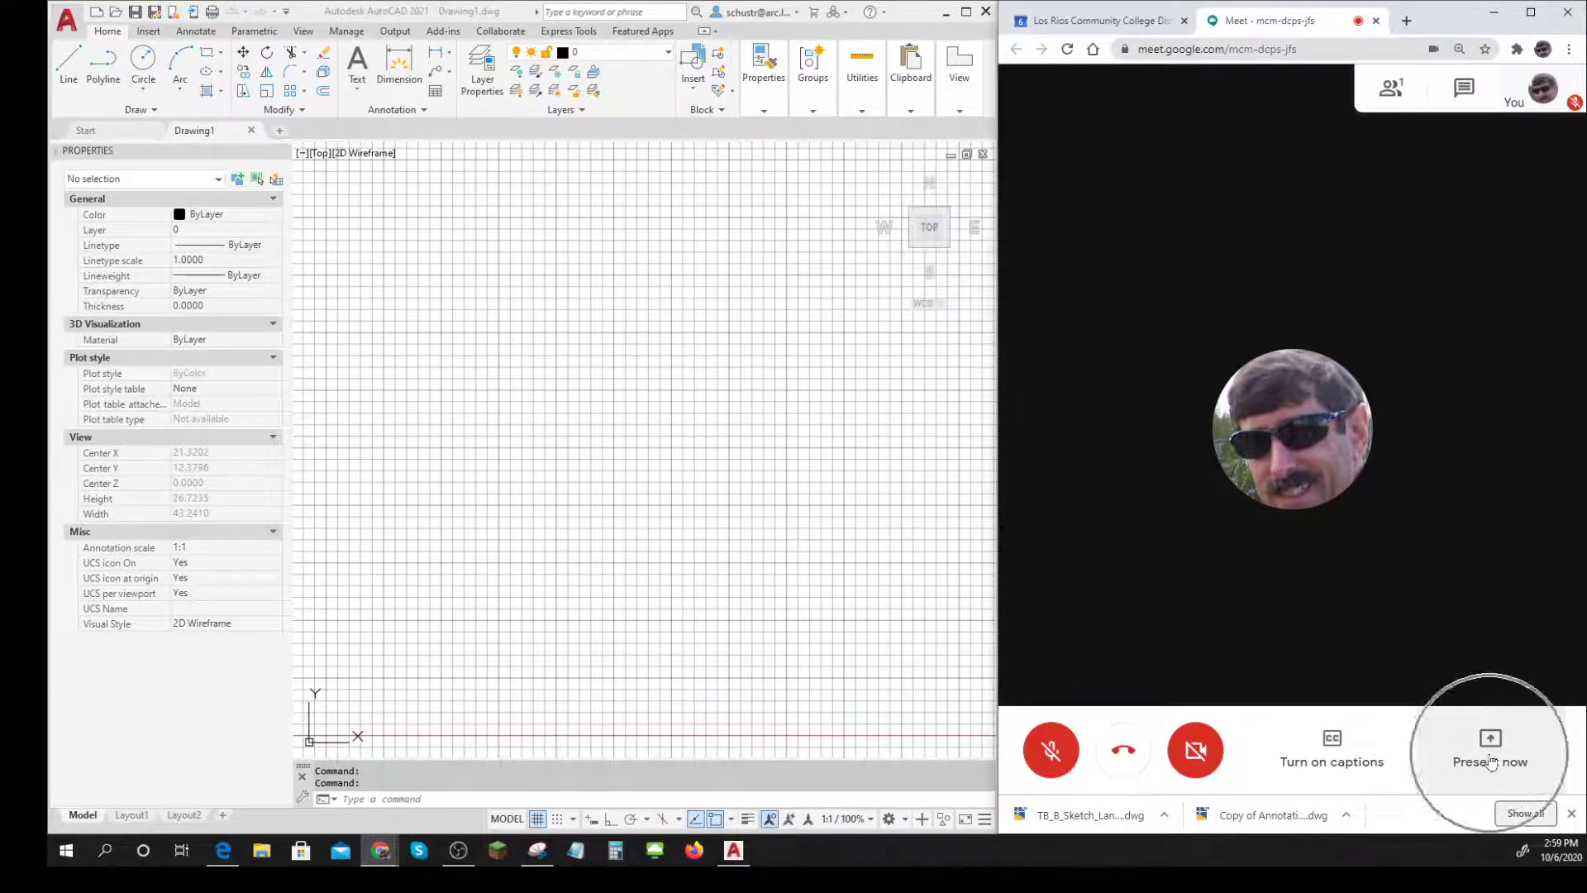
# Share the AutoCAD 2021 Drawing1 window to the call through the present-a-window option
pyautogui.click(1490, 761)
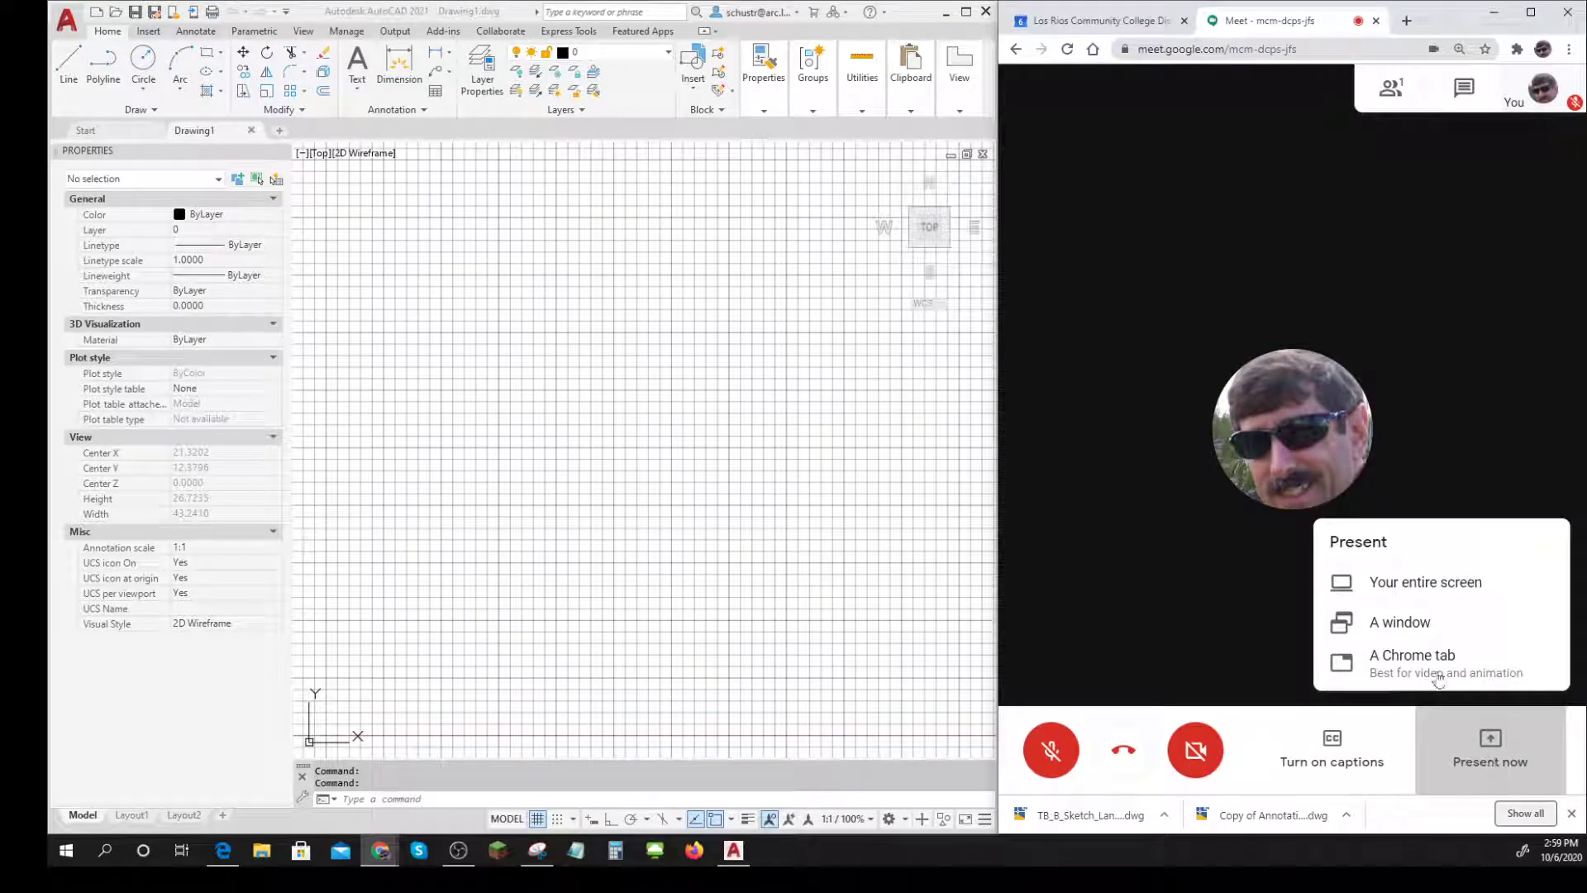
pyautogui.click(1389, 628)
pyautogui.click(1389, 628)
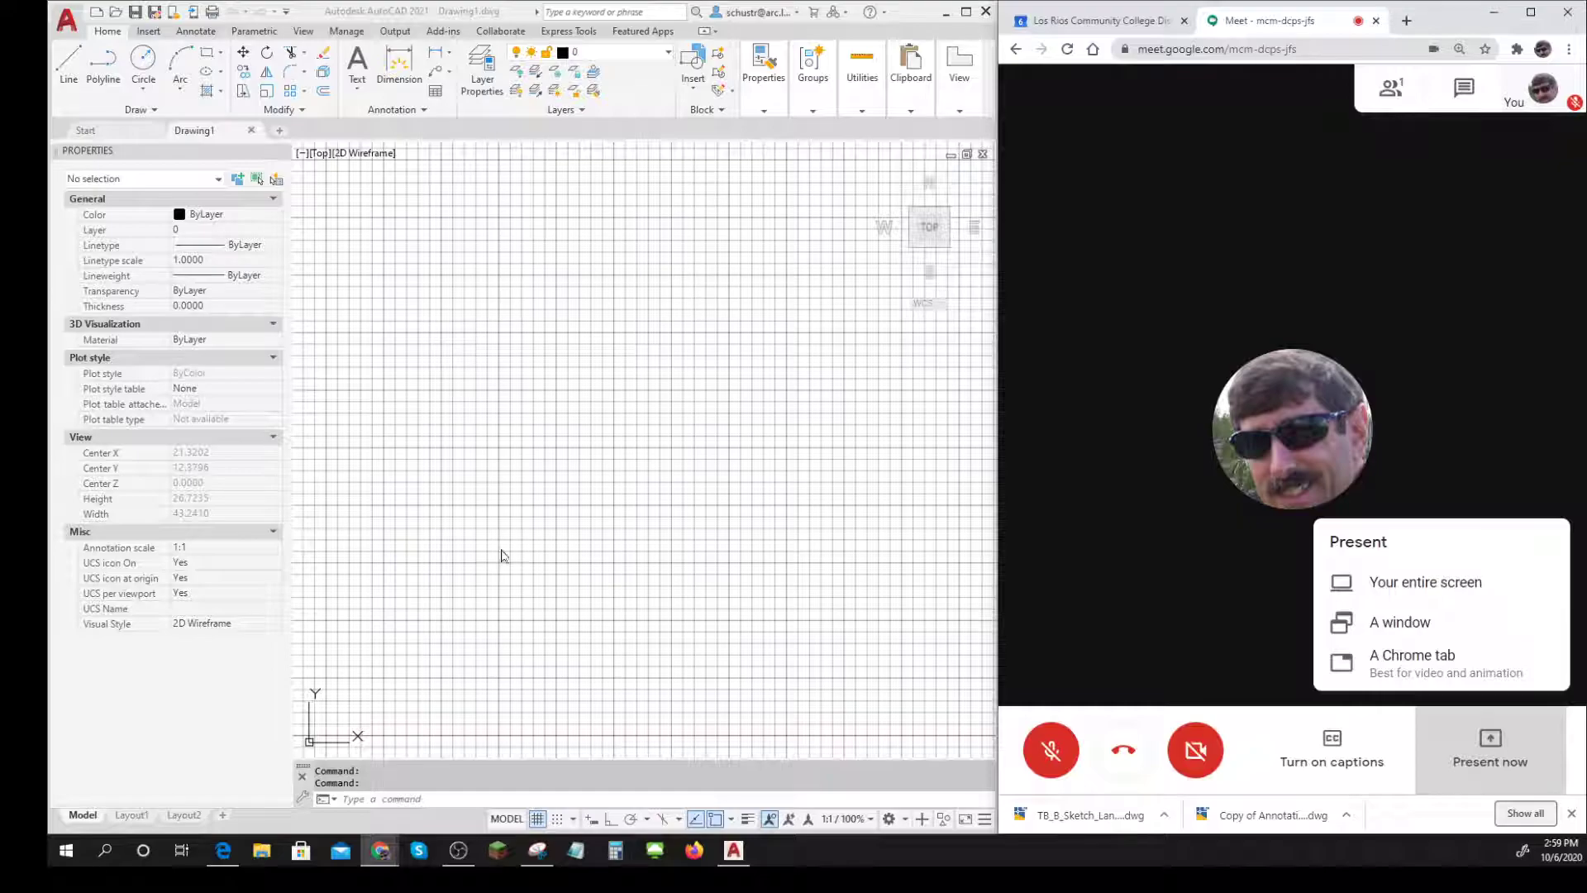
pyautogui.click(1391, 627)
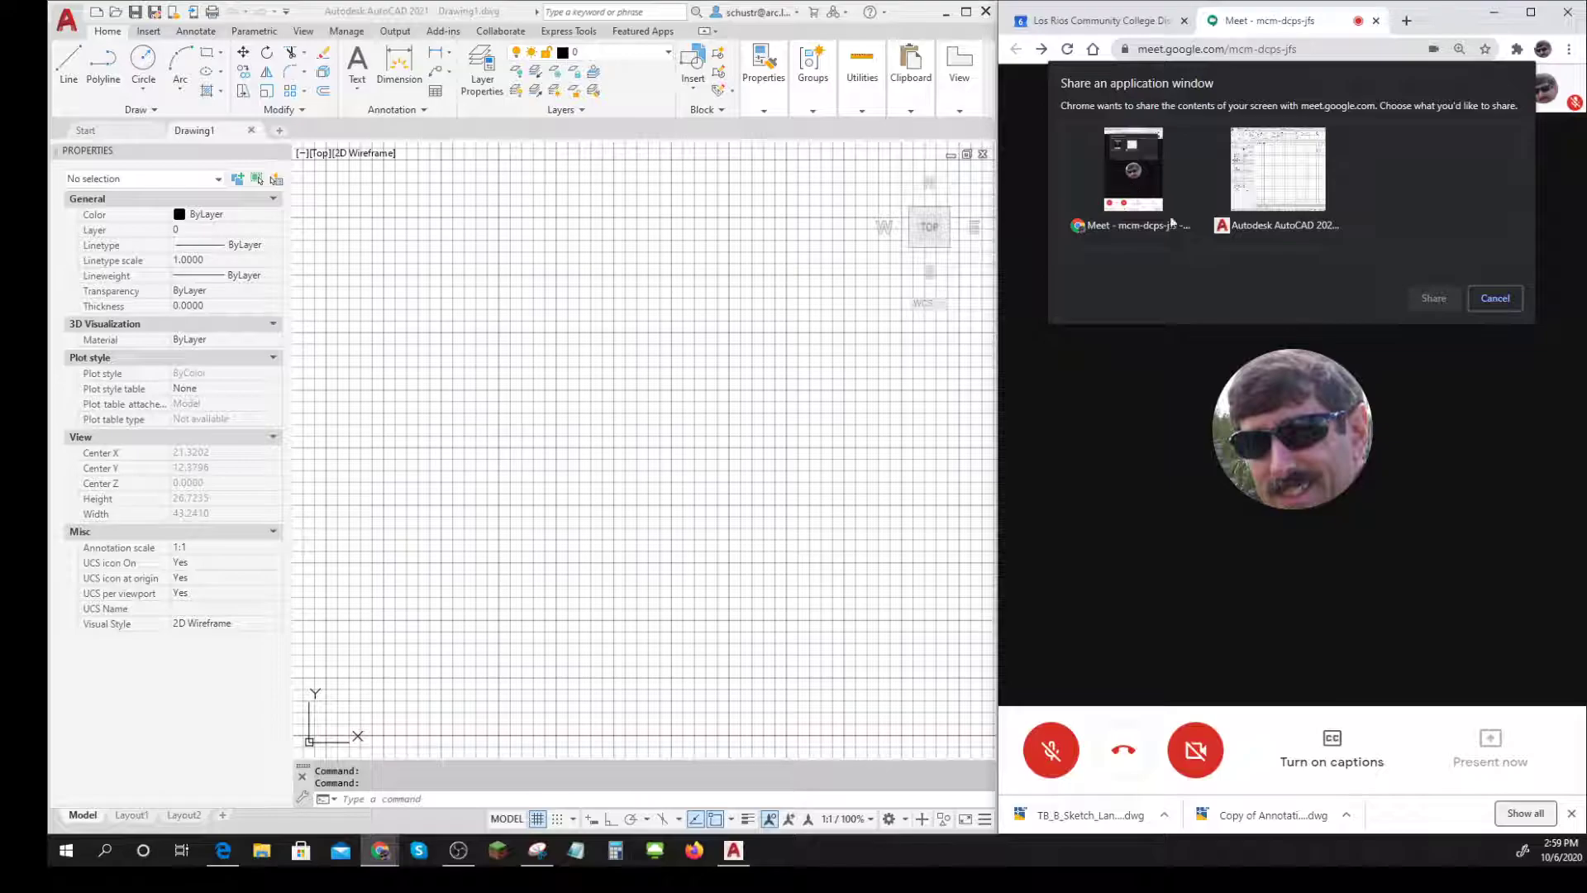
pyautogui.click(1285, 195)
pyautogui.click(1435, 300)
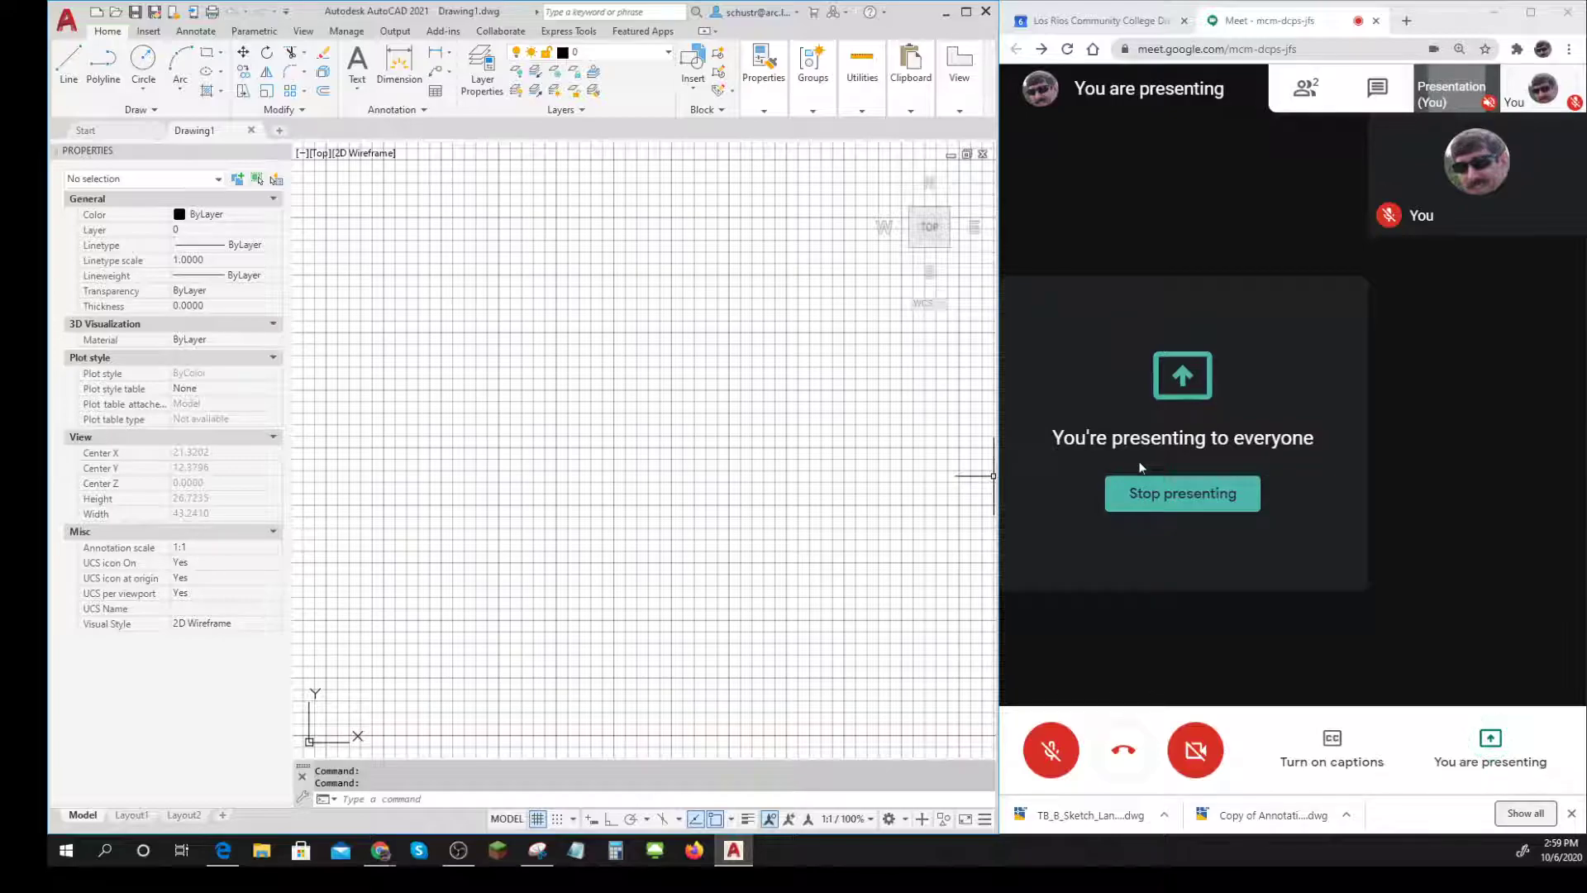
# Pin the shared Presentation tile as the main view in Meet
pyautogui.moveTo(1452, 145)
pyautogui.moveTo(1458, 89)
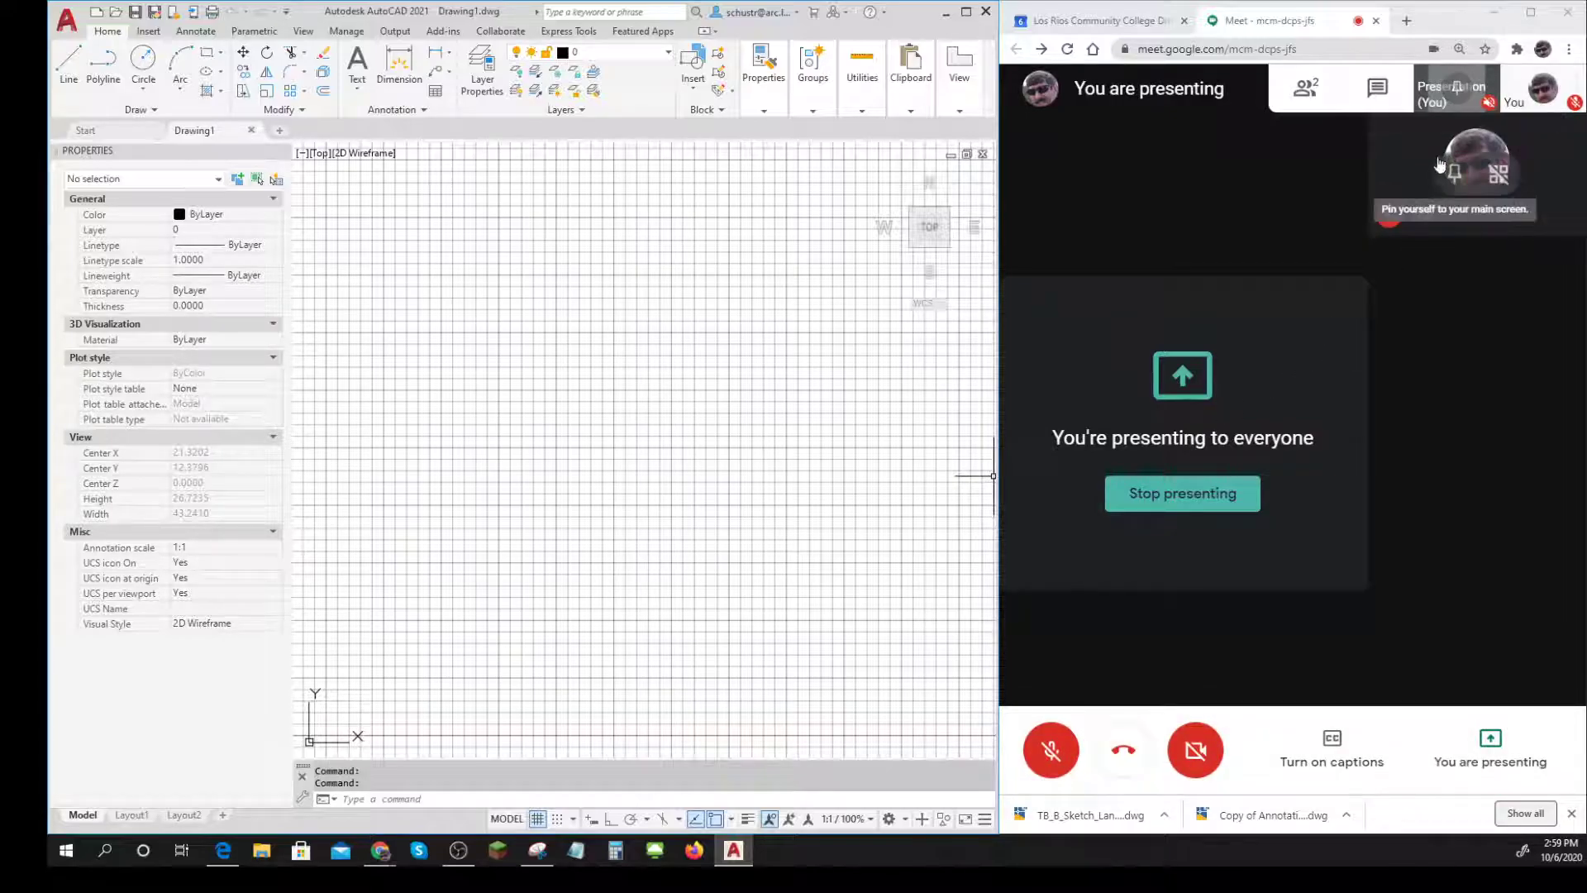
pyautogui.click(1458, 88)
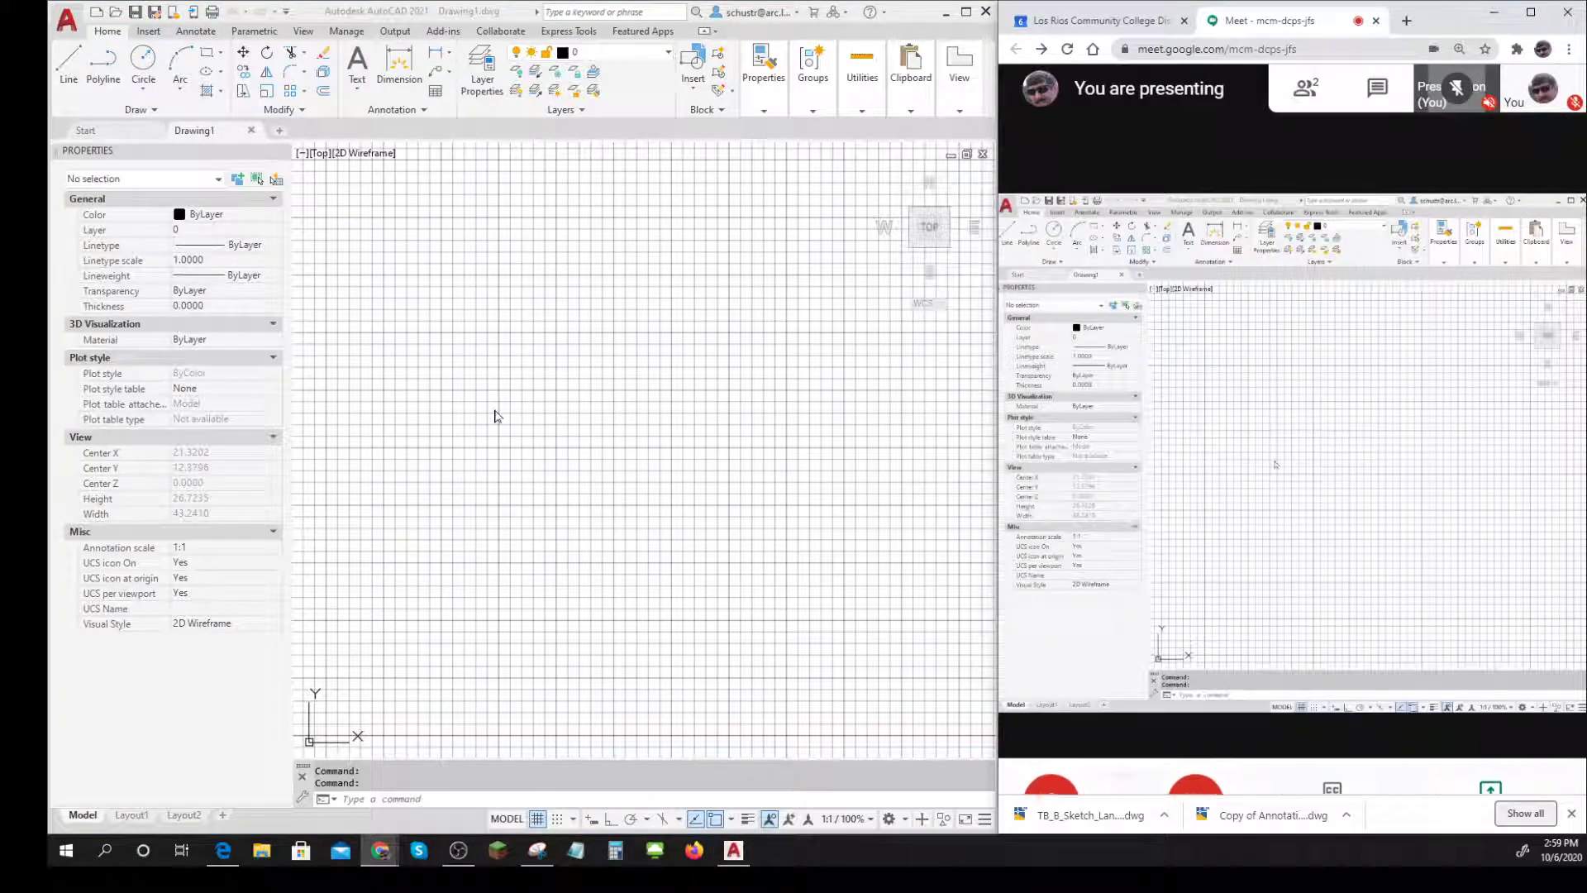
# Return to the AutoCAD canvas, cancel the pending action, and drag an empty selection window
pyautogui.click(565, 410)
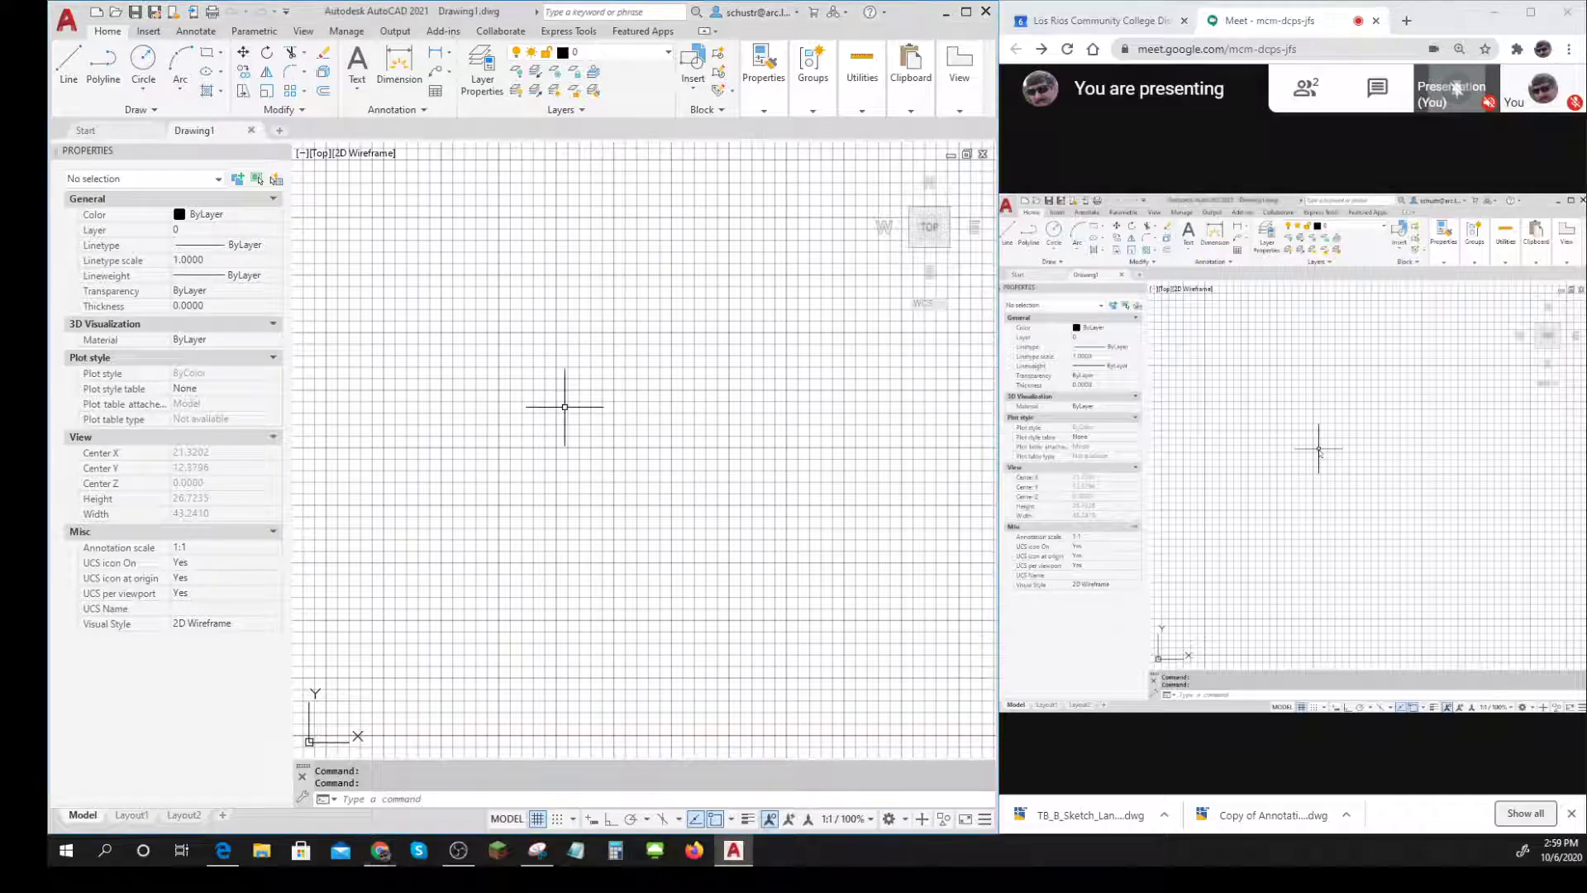
pyautogui.hotkey('ctrl', 'z')
pyautogui.click(570, 378)
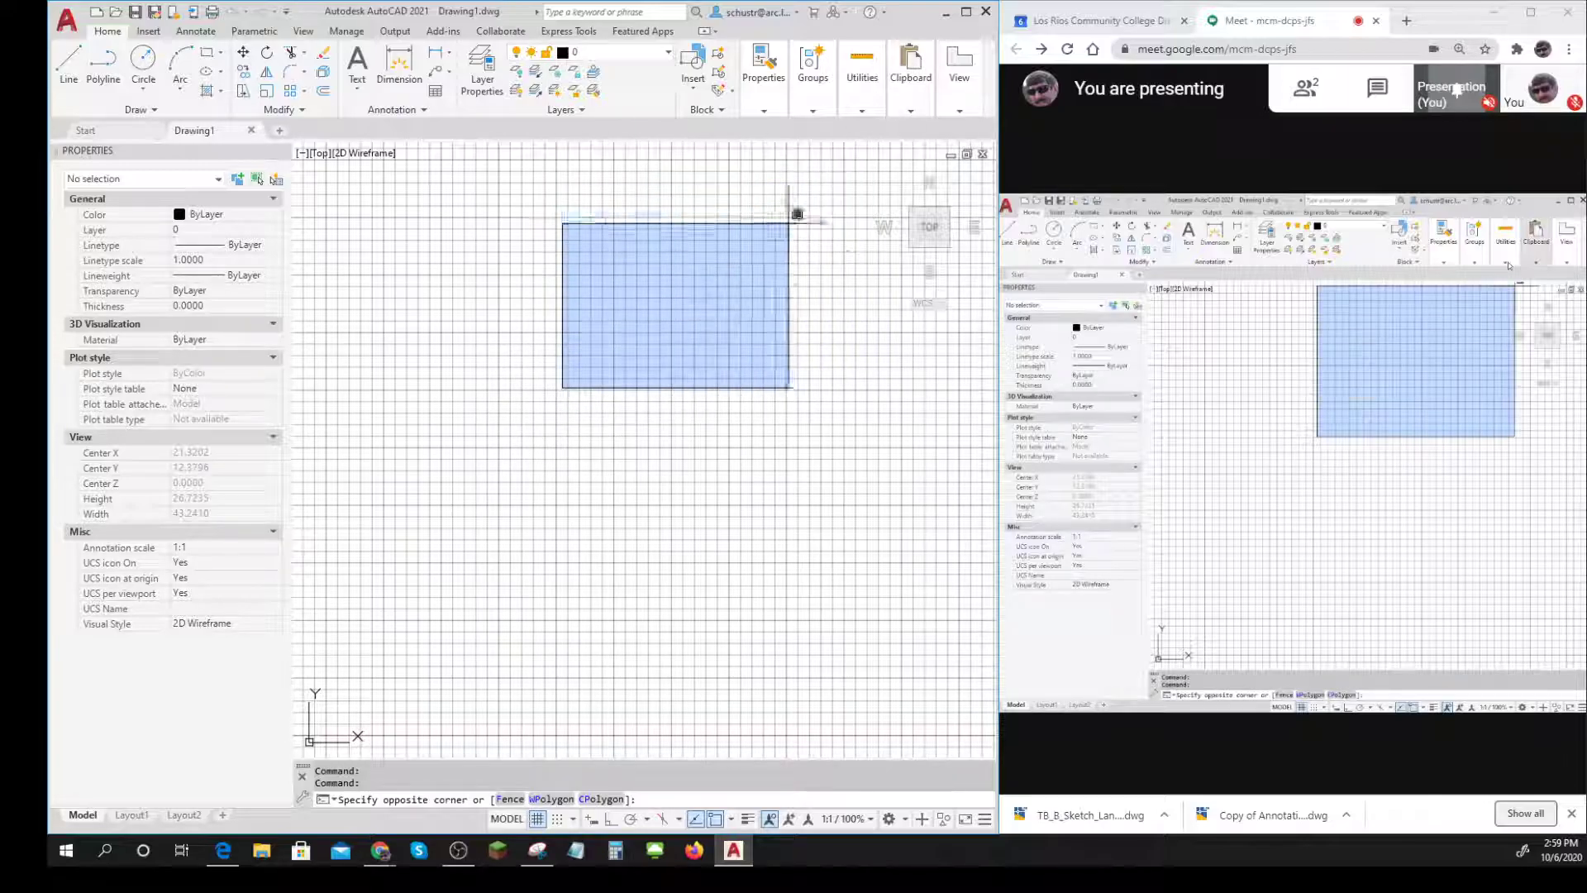
pyautogui.click(762, 280)
pyautogui.moveTo(956, 57)
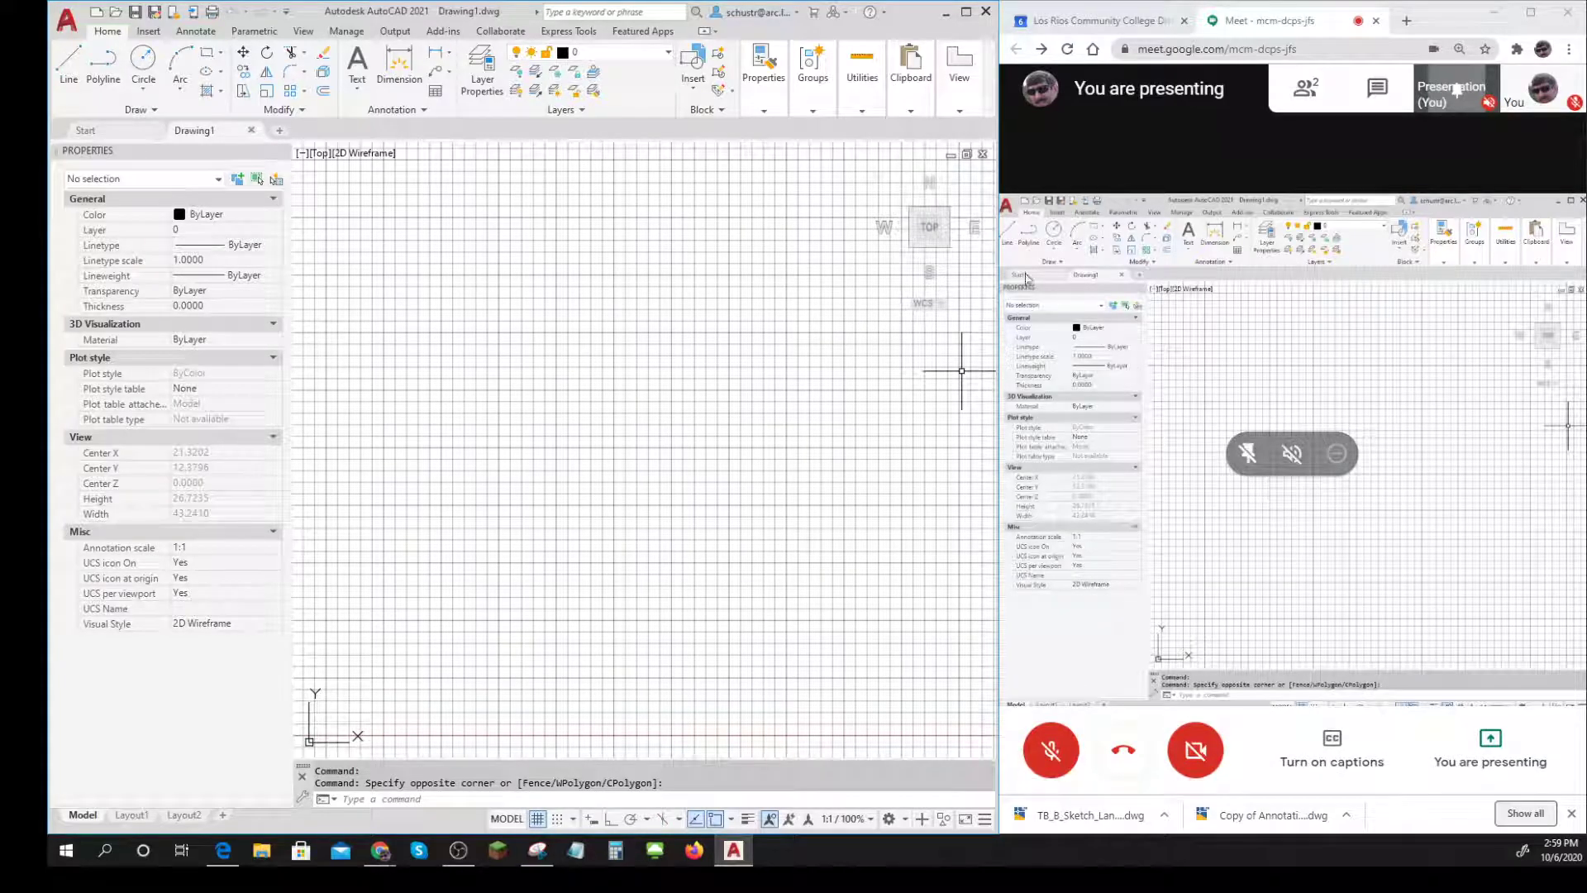
# Fit AutoCAD and Meet side by side by their edges and turn off the Drawing1 grid
pyautogui.click(965, 13)
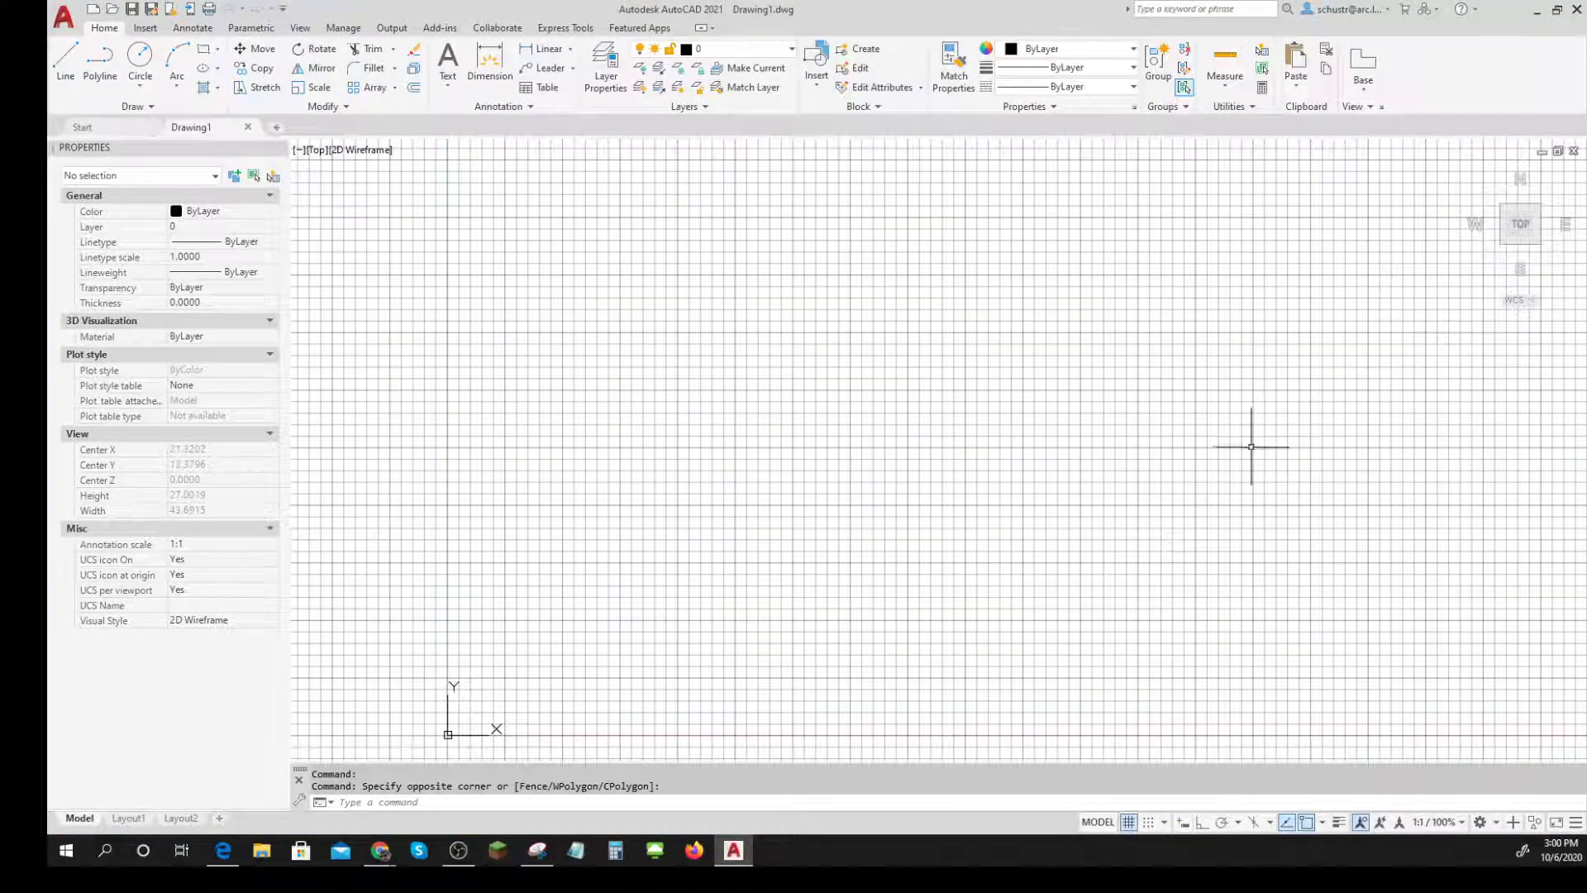
pyautogui.click(1557, 10)
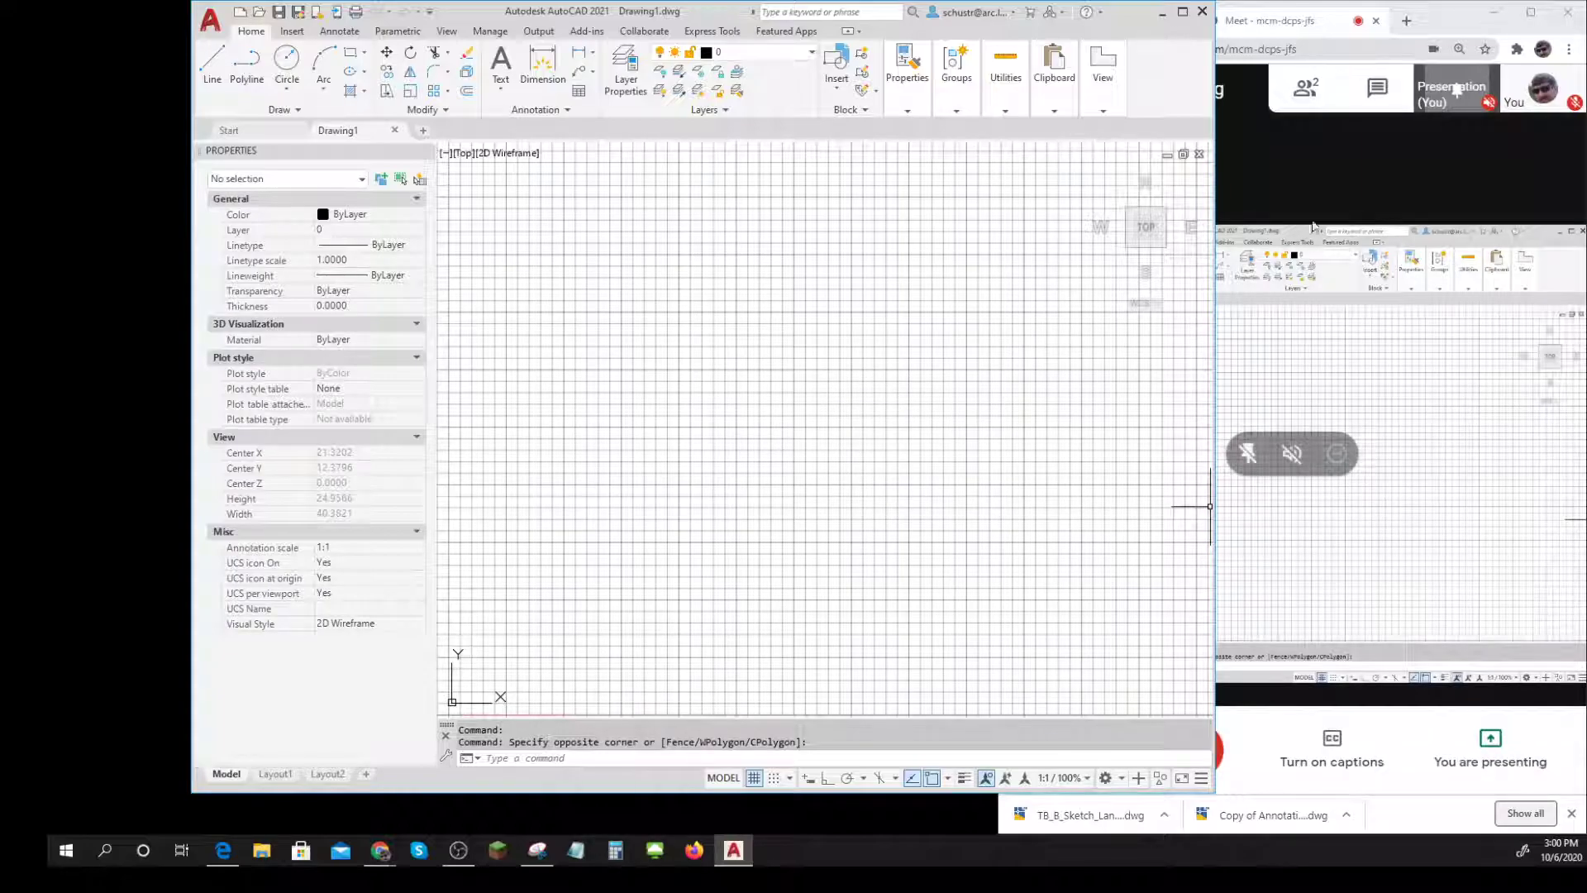
pyautogui.moveTo(1212, 148); pyautogui.dragTo(1372, 162)
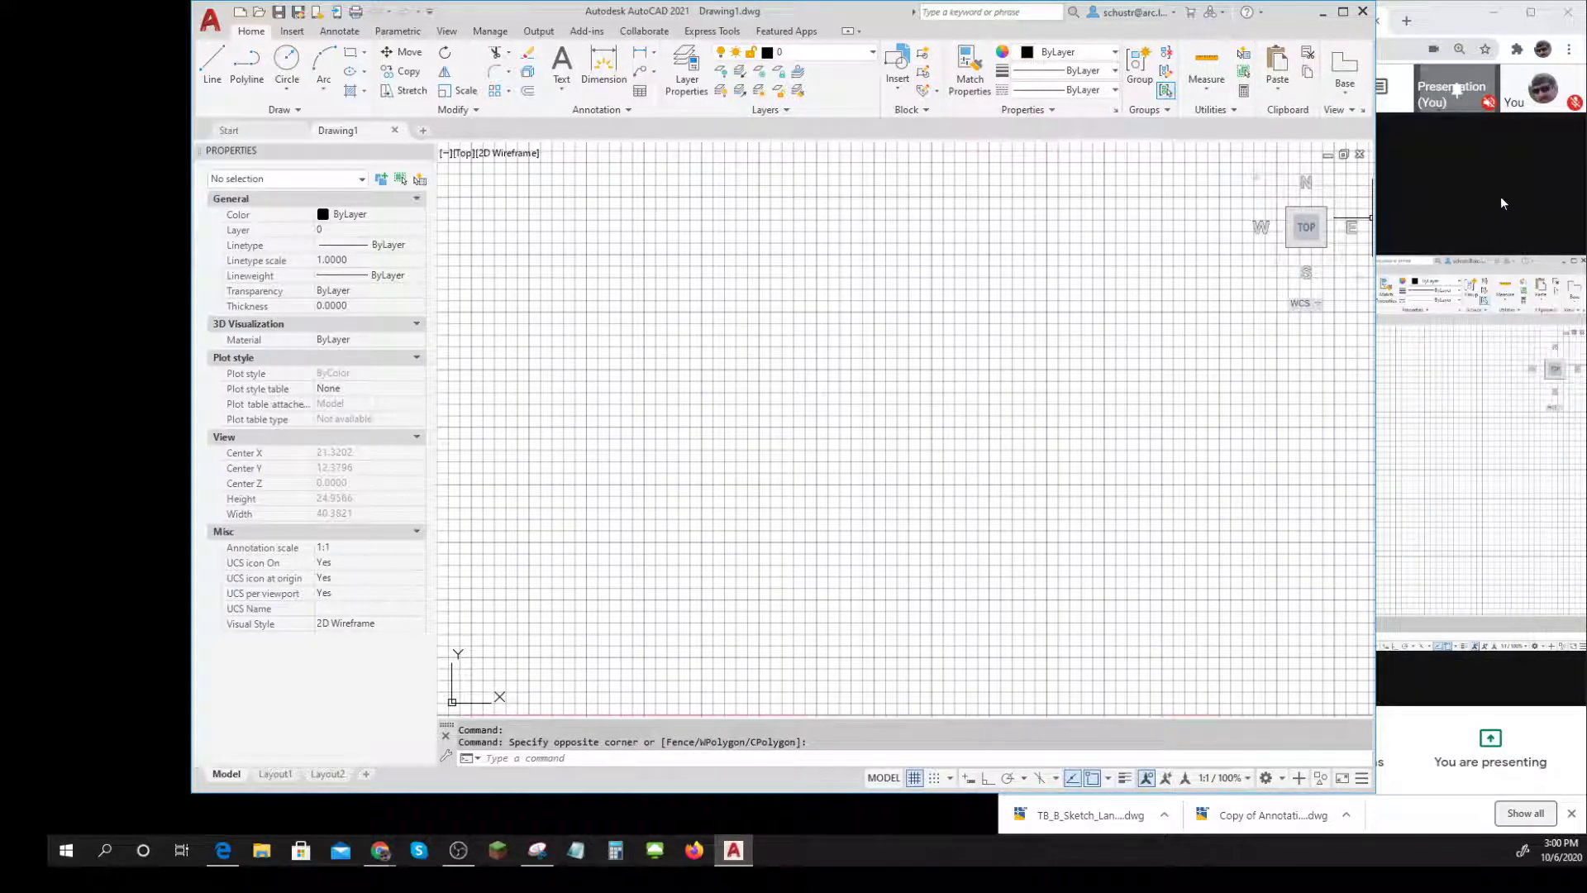
pyautogui.moveTo(1001, 814); pyautogui.dragTo(1189, 808)
pyautogui.click(1196, 573)
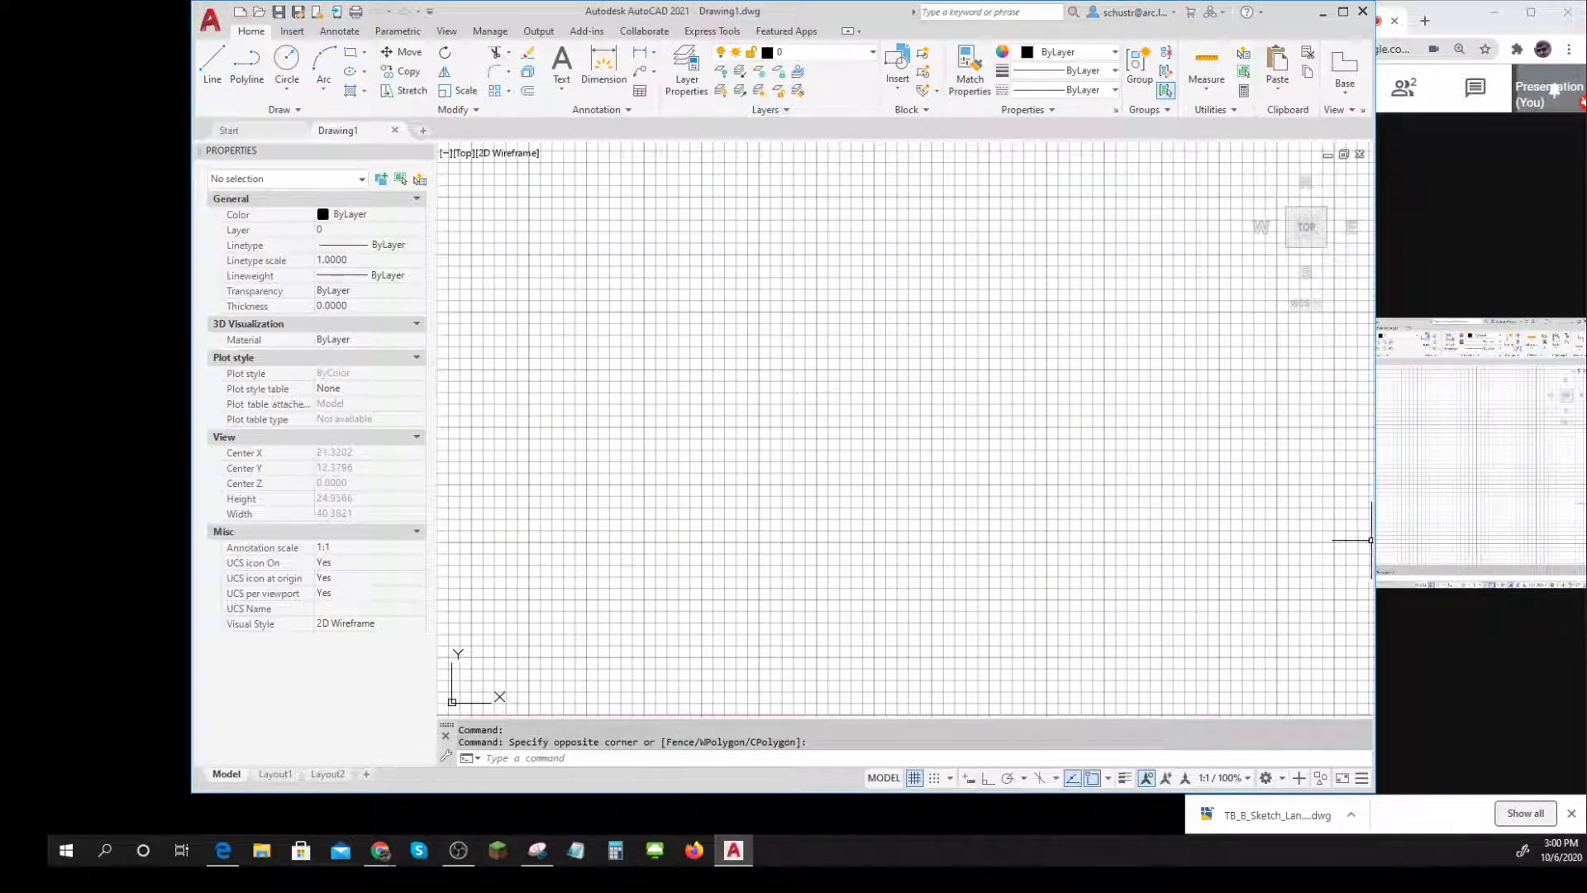
pyautogui.moveTo(1374, 538); pyautogui.dragTo(1303, 556)
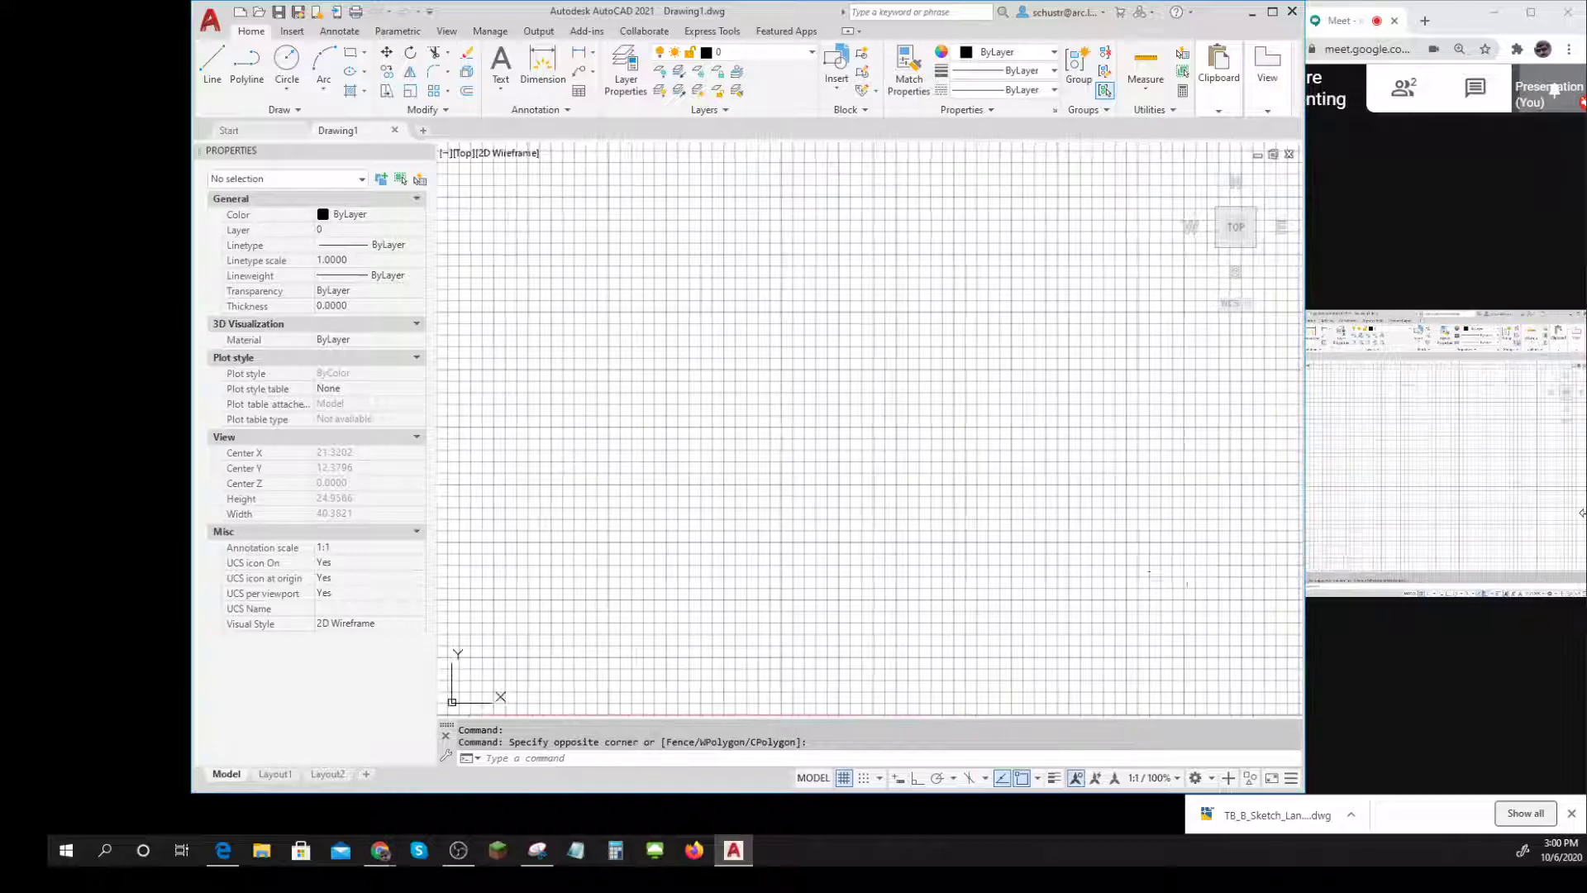
pyautogui.click(844, 779)
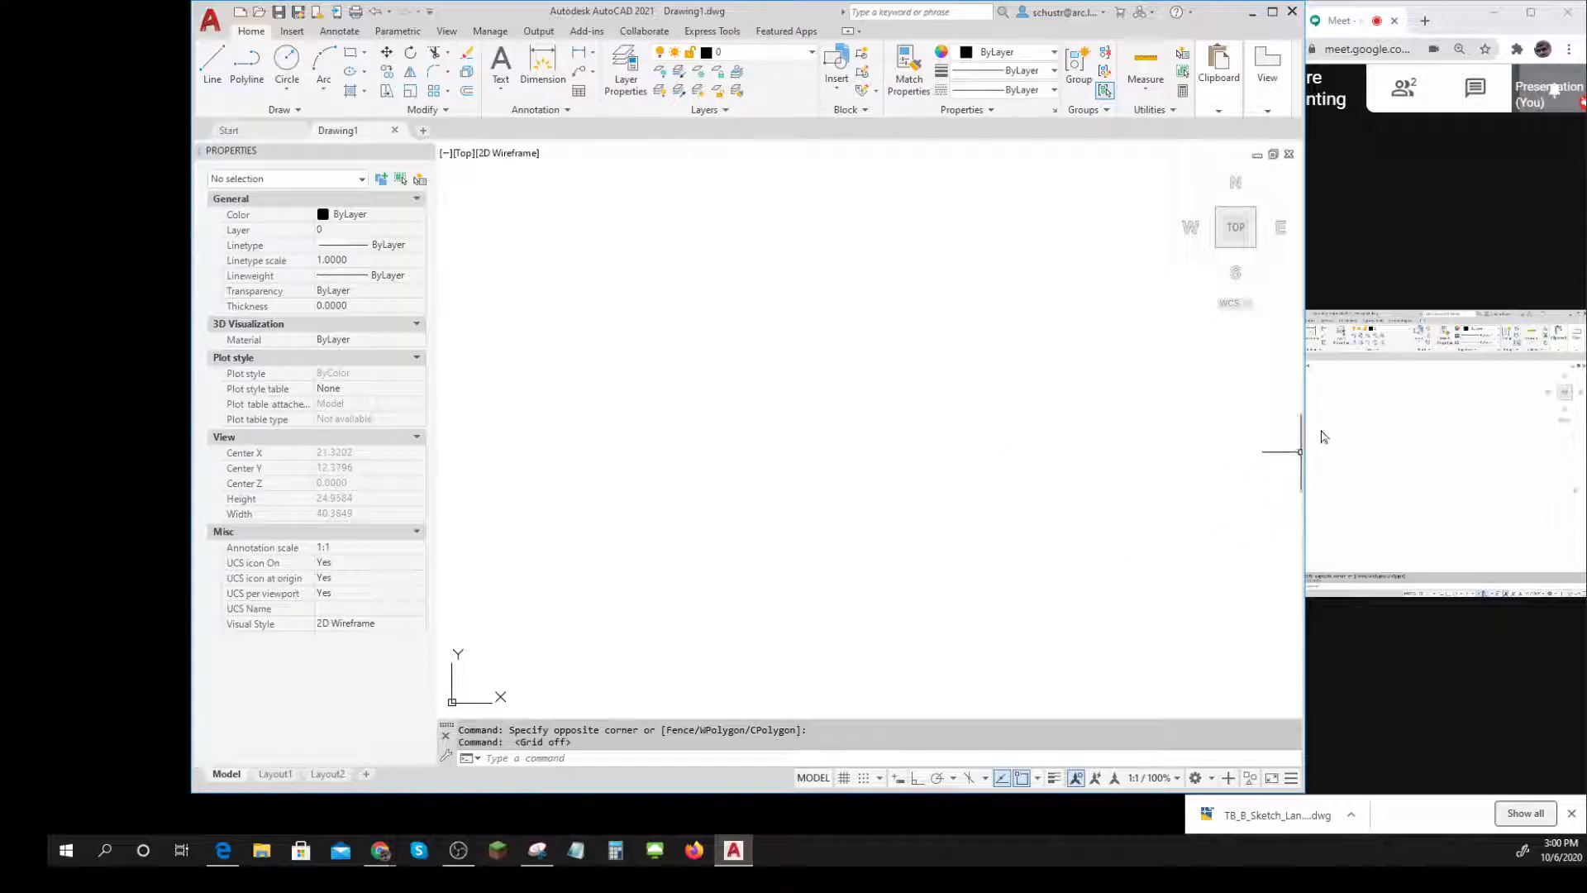
# Bring Meet forward, widen it over AutoCAD, and stop presenting the AutoCAD window
pyautogui.click(1484, 248)
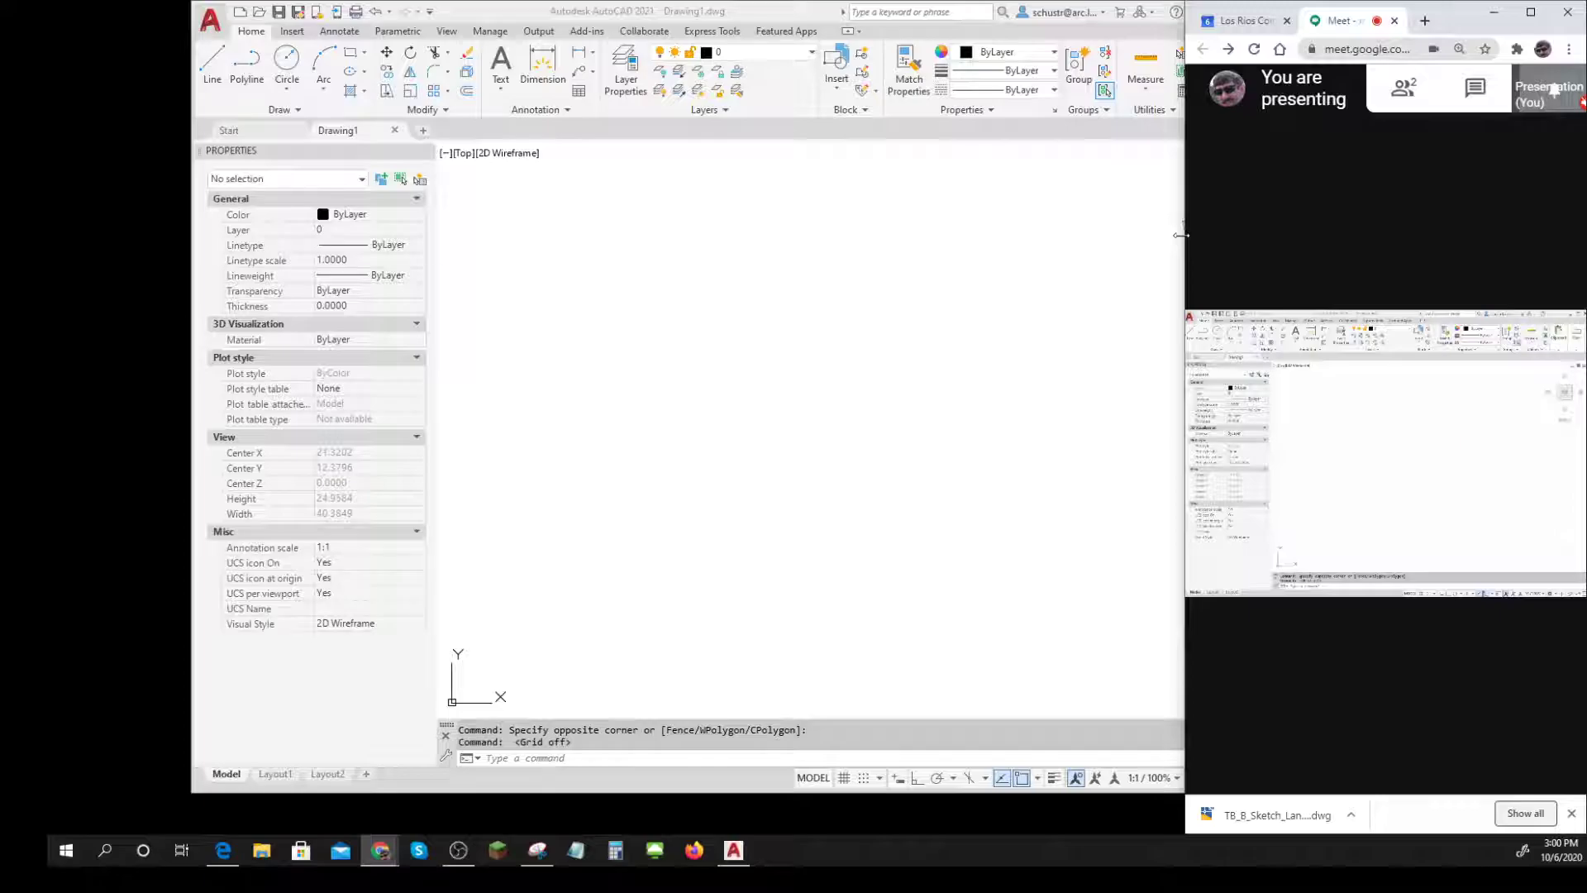
pyautogui.moveTo(1185, 239); pyautogui.dragTo(912, 262)
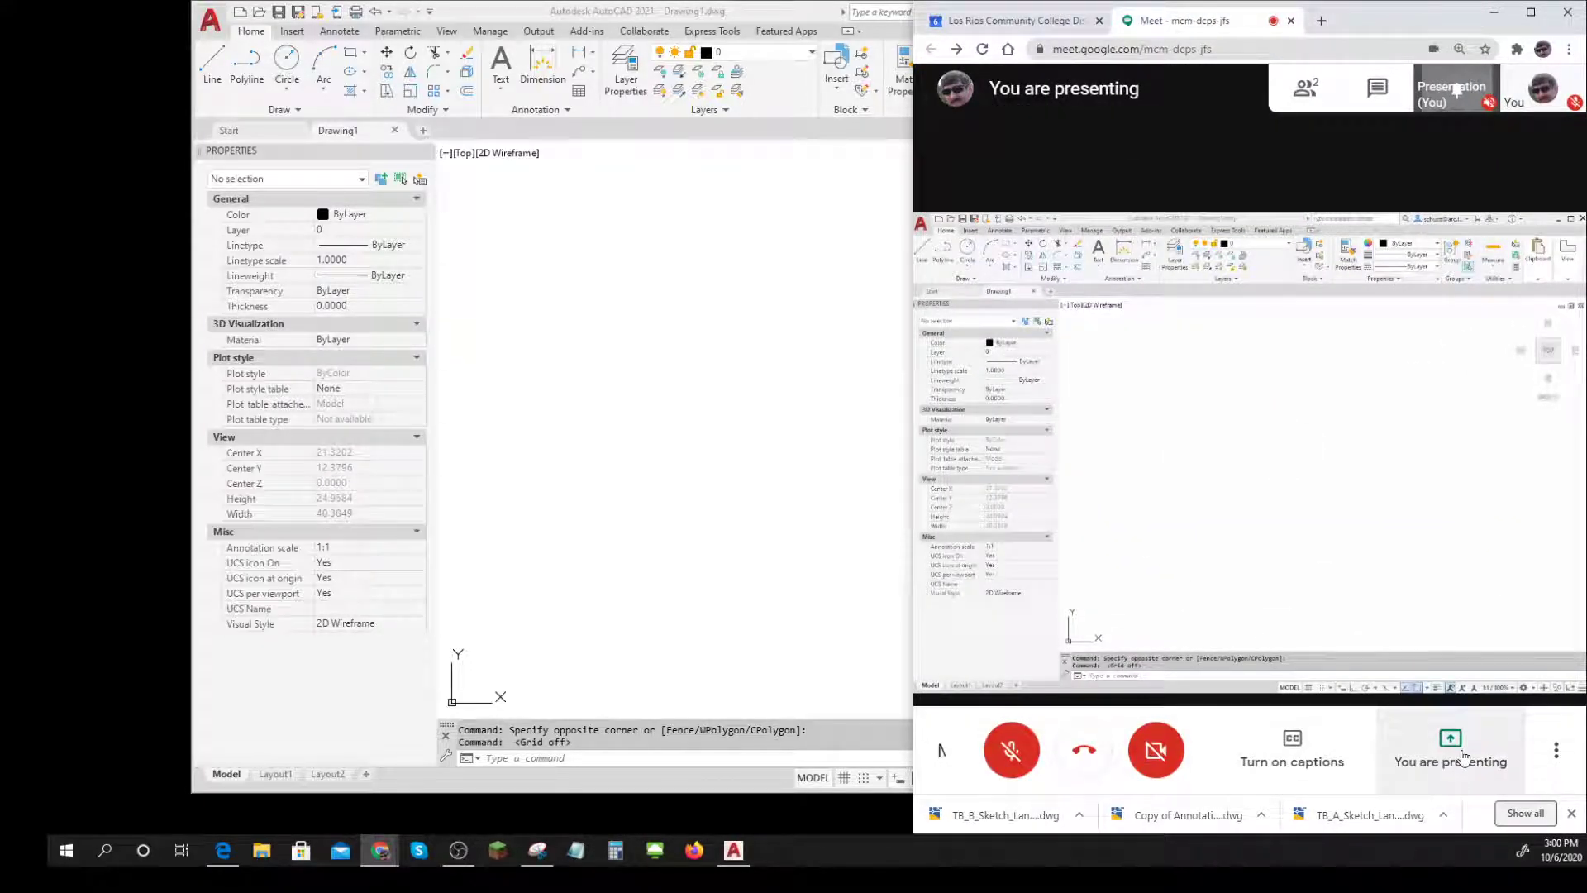
pyautogui.click(1464, 755)
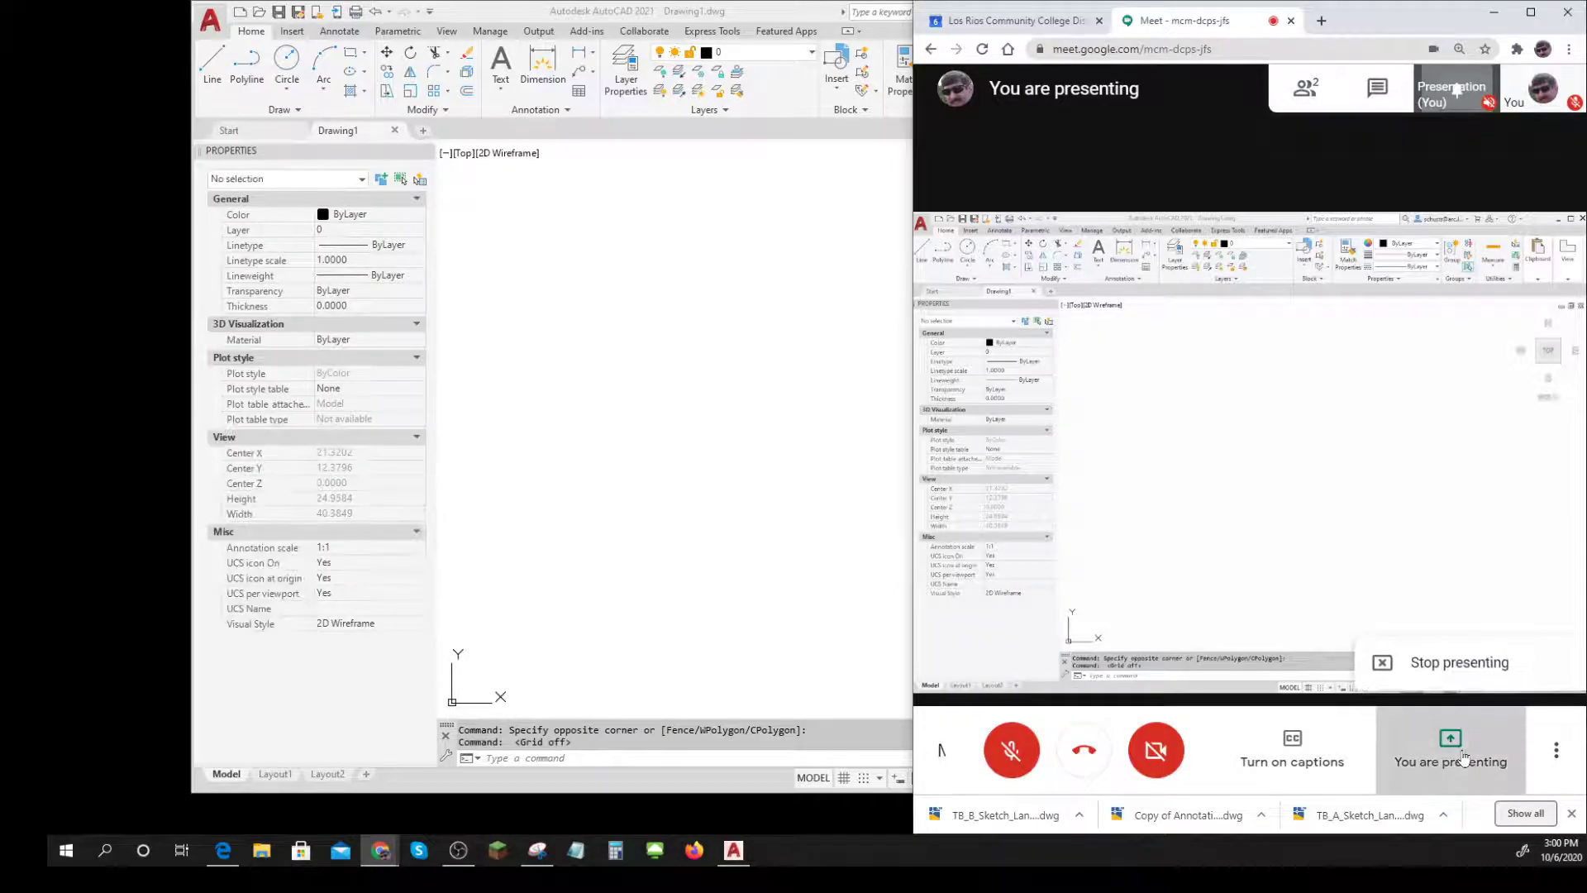
pyautogui.click(1442, 662)
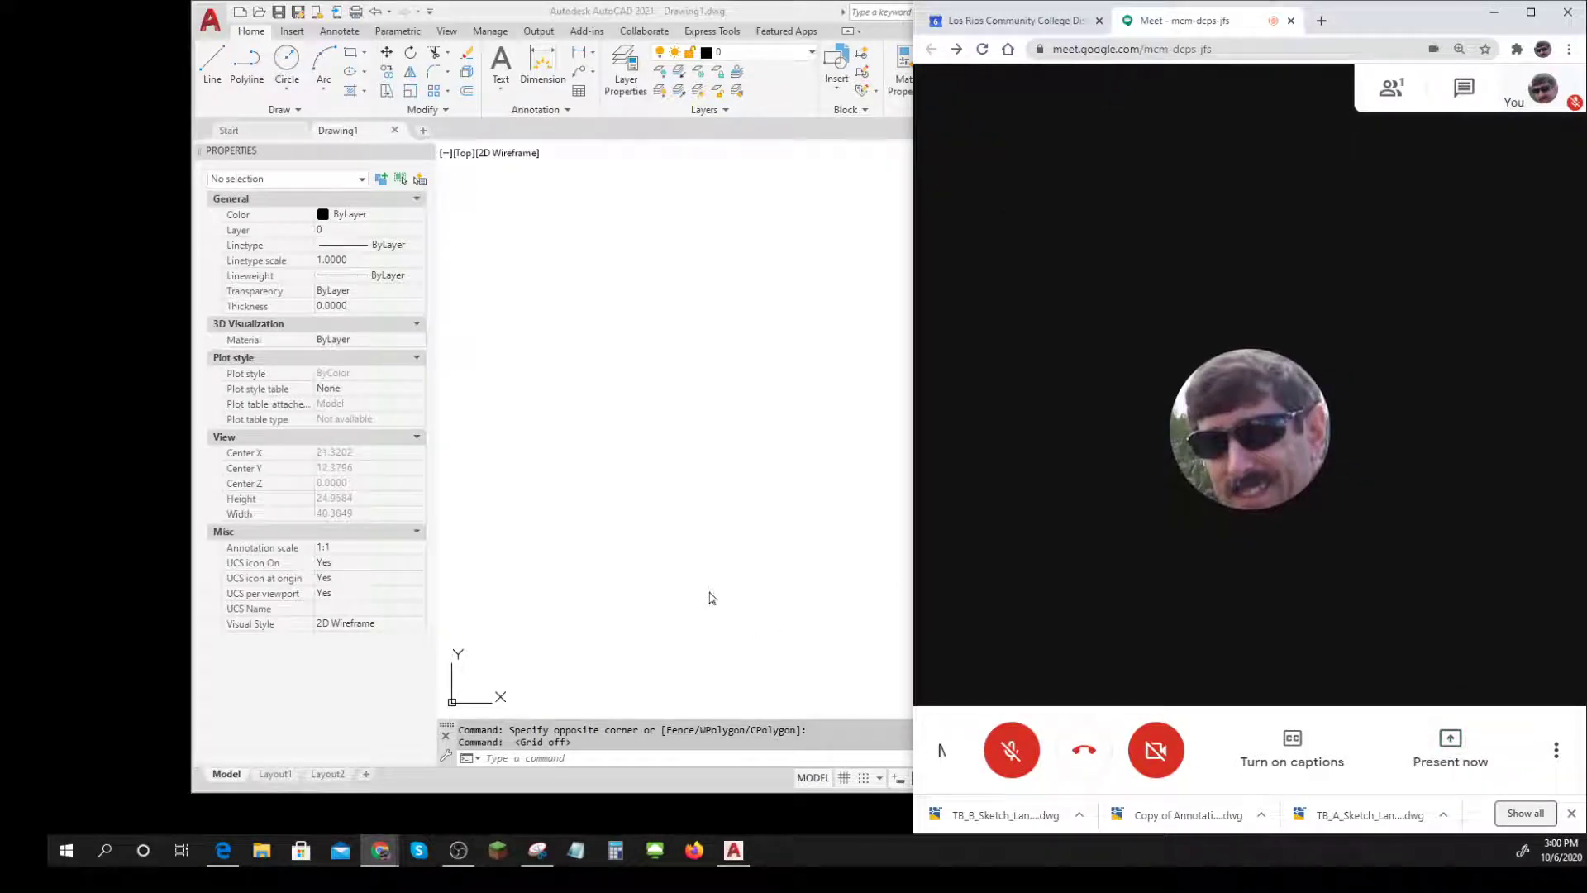